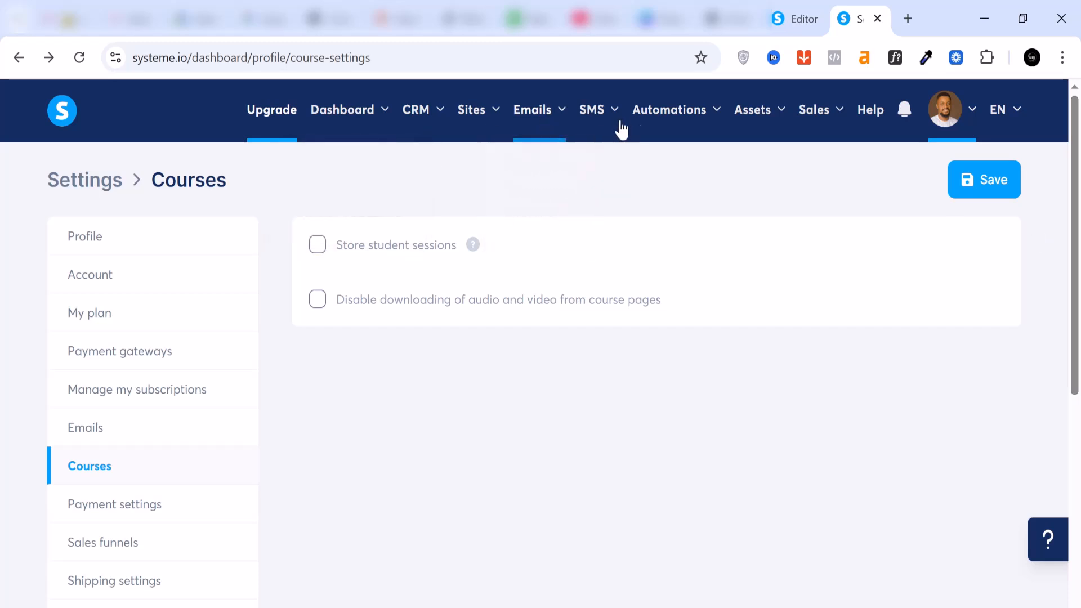
Step: Review the Courses options in the account settings
mouse_move(783, 110)
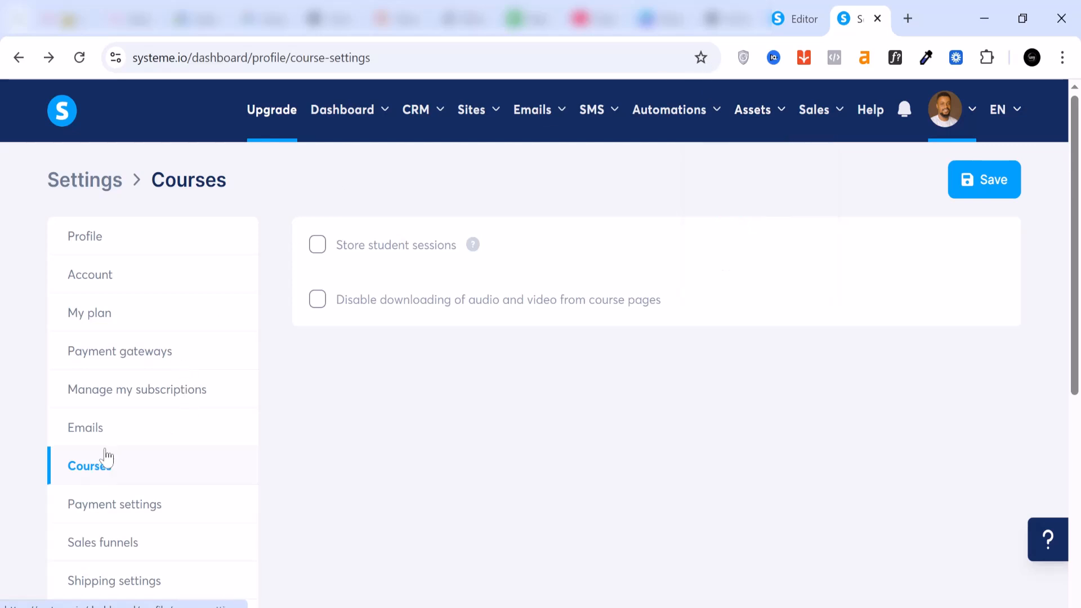
click(97, 475)
scroll(646, 347, down, 6)
scroll(646, 348, up, 4)
scroll(646, 348, up, 2)
click(97, 469)
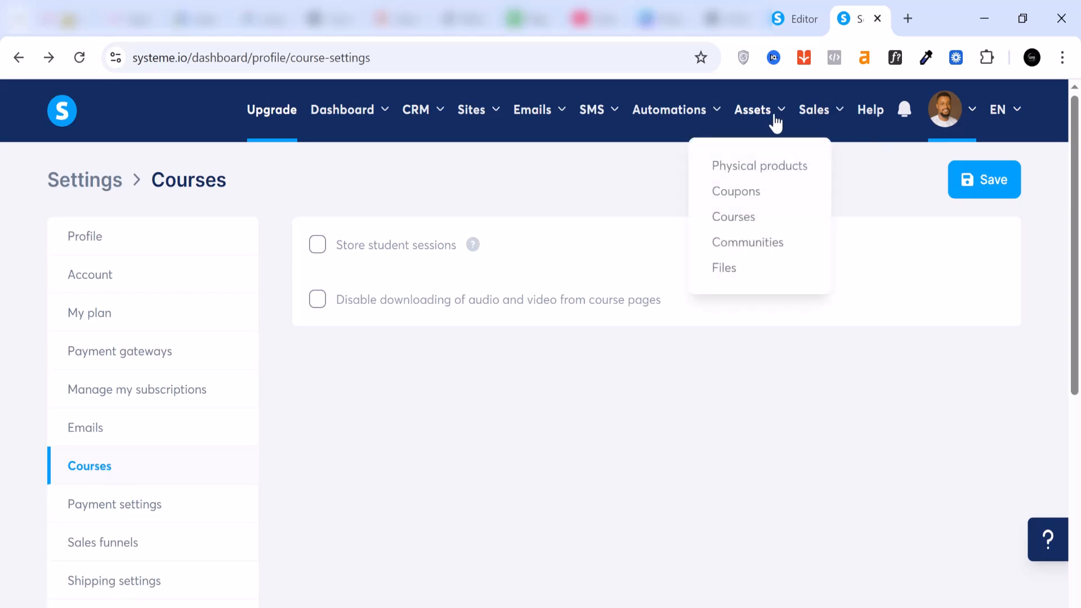
Step: Open the Courses area under Assets, look through its Bundles, Students and Assignments pages, and return to the course list
click(751, 222)
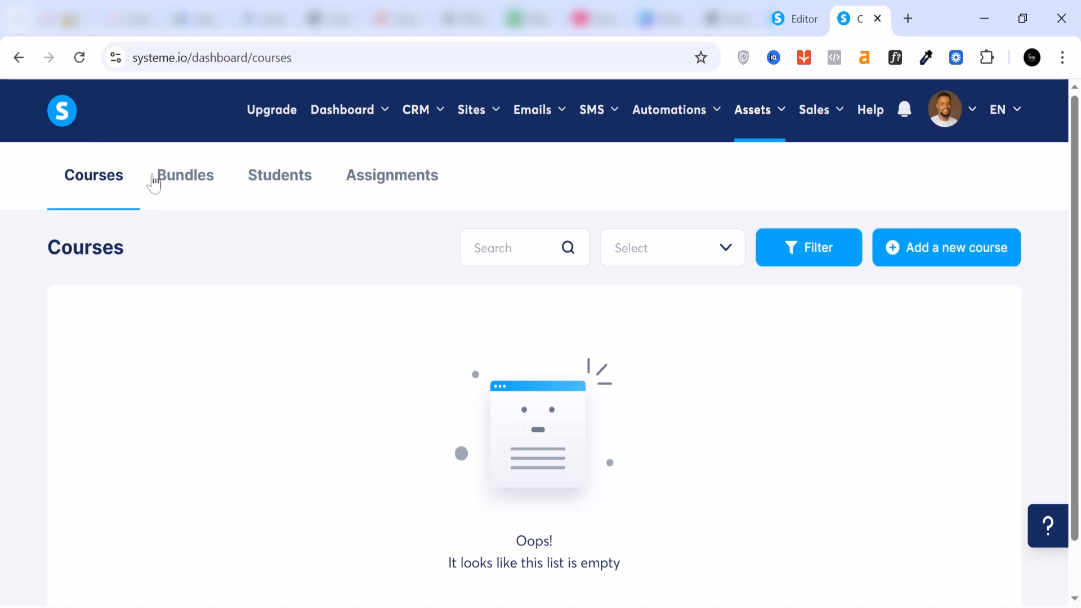
click(194, 185)
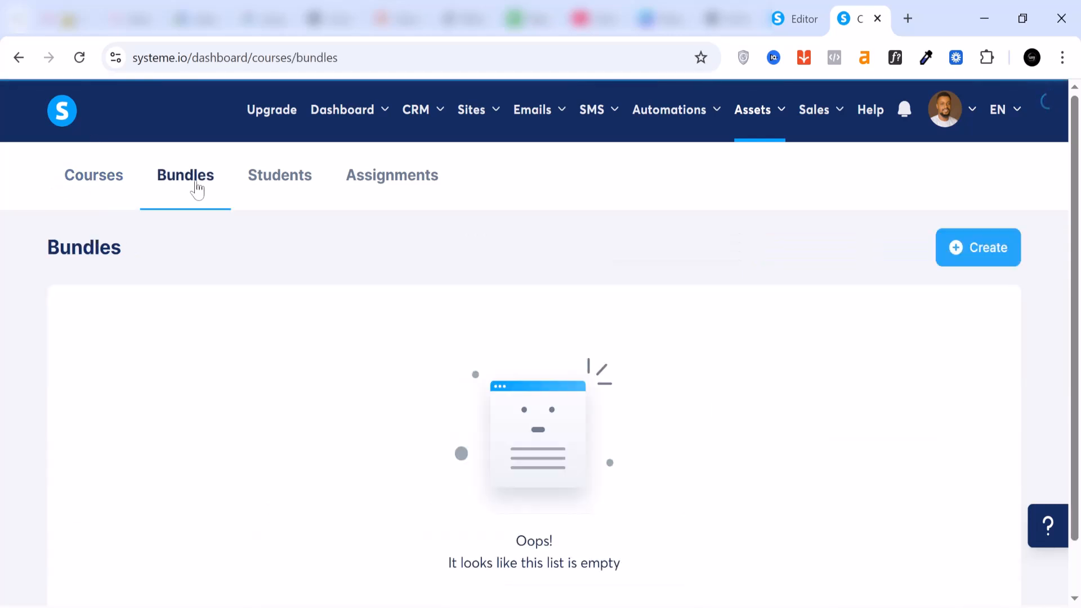
click(276, 189)
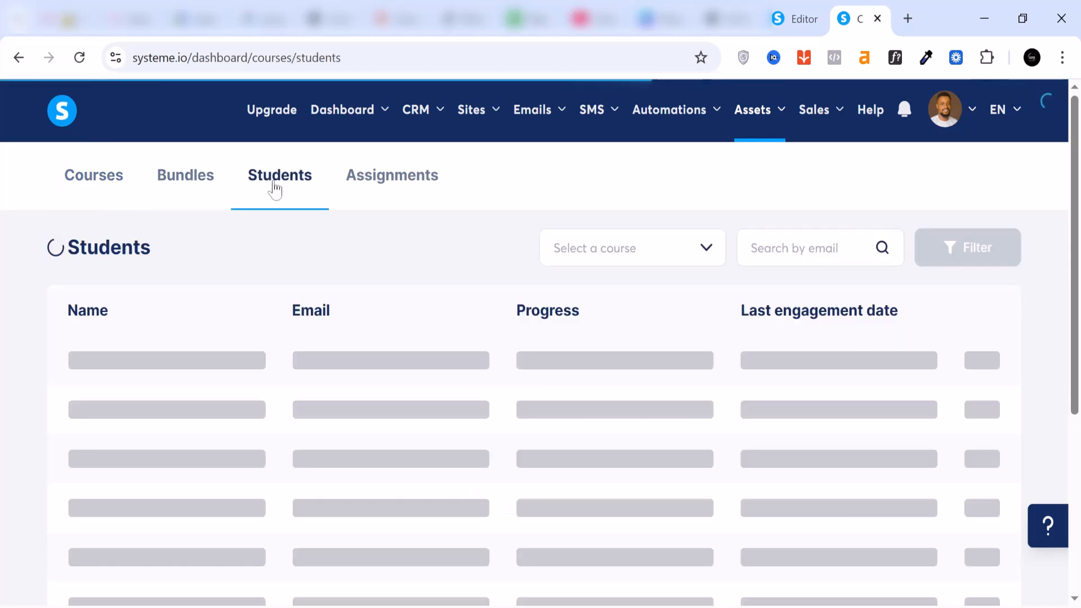
click(417, 191)
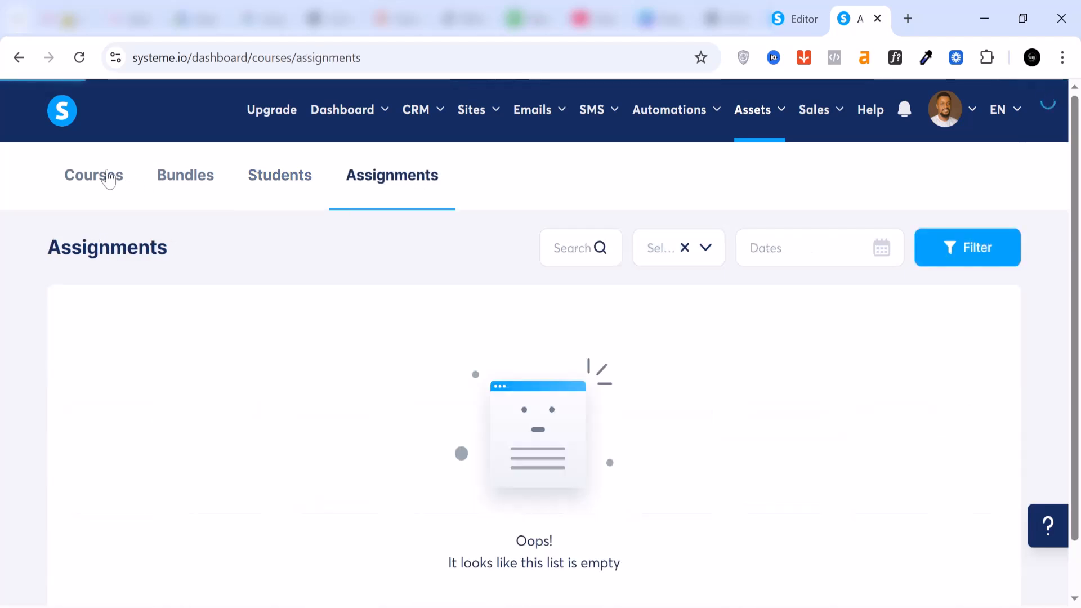
click(109, 179)
scroll(231, 378, down, 1)
scroll(231, 377, down, 1)
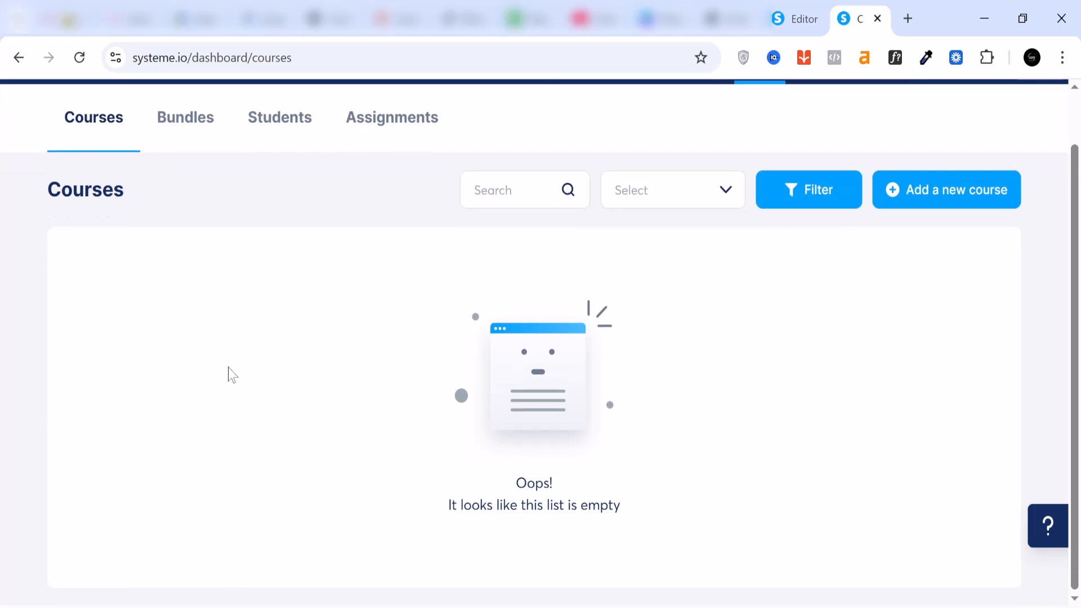
scroll(356, 432, up, 1)
scroll(355, 432, down, 1)
scroll(356, 432, up, 1)
scroll(361, 439, up, 1)
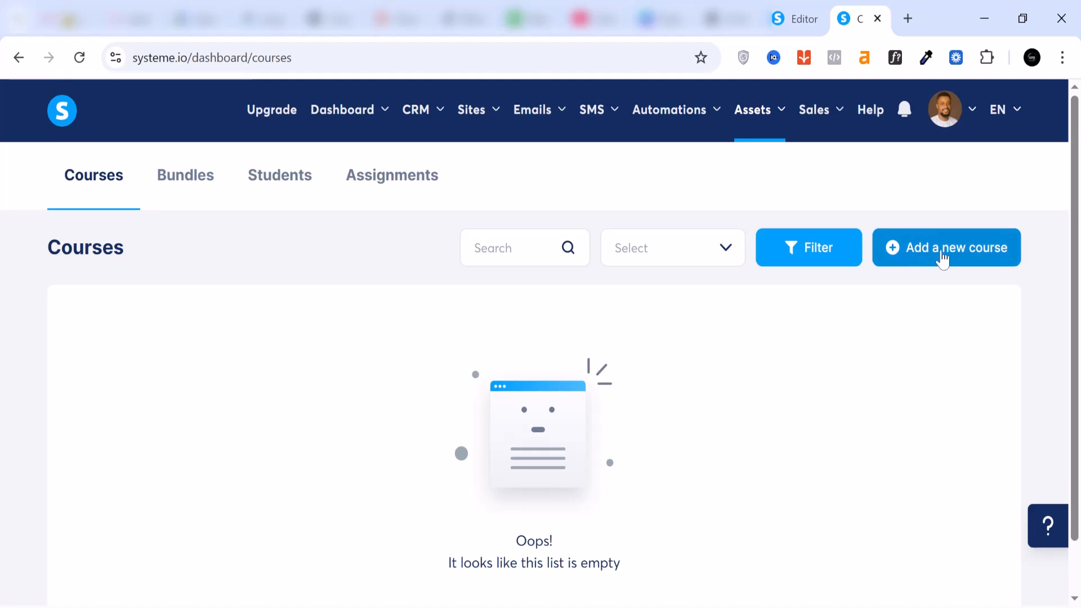
Step: Start a new course named "Funnel Builder" with the URL path "fb" and copy its link
click(944, 260)
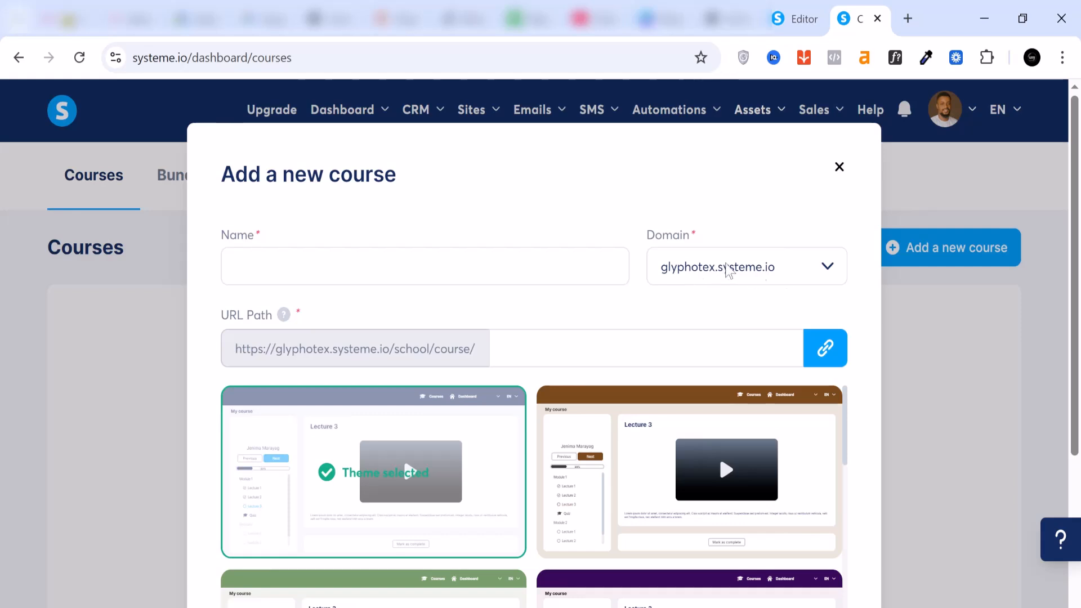
click(425, 266)
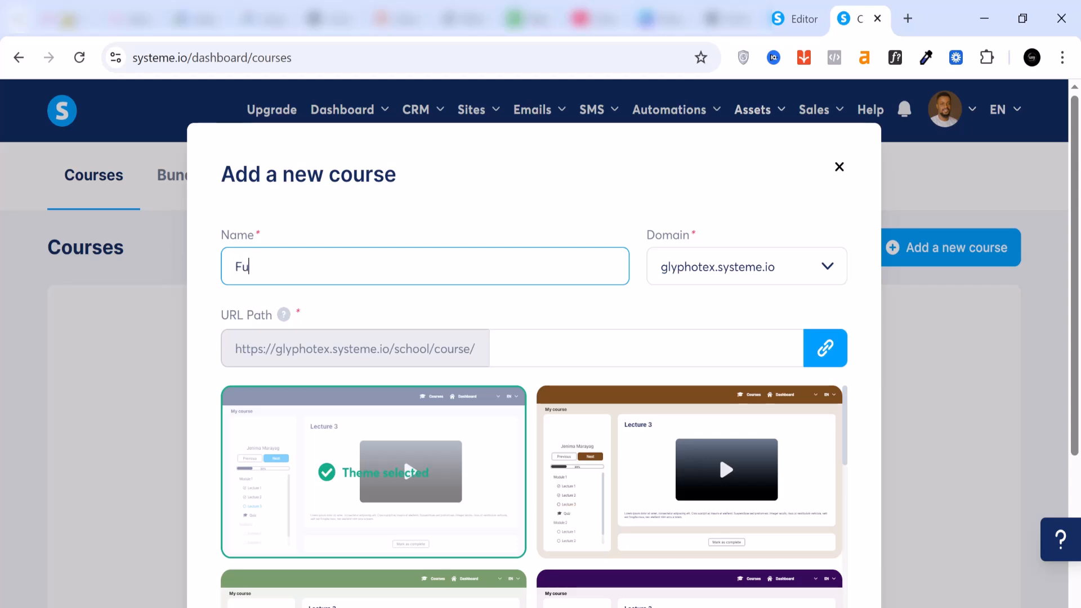
text(Funnel Bu)
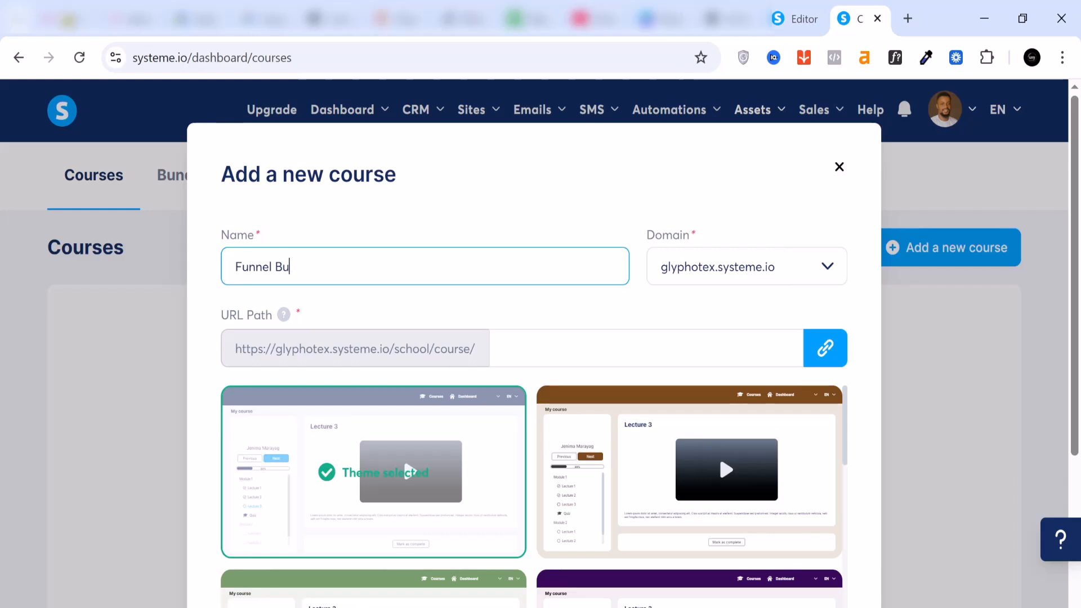
text(ilder)
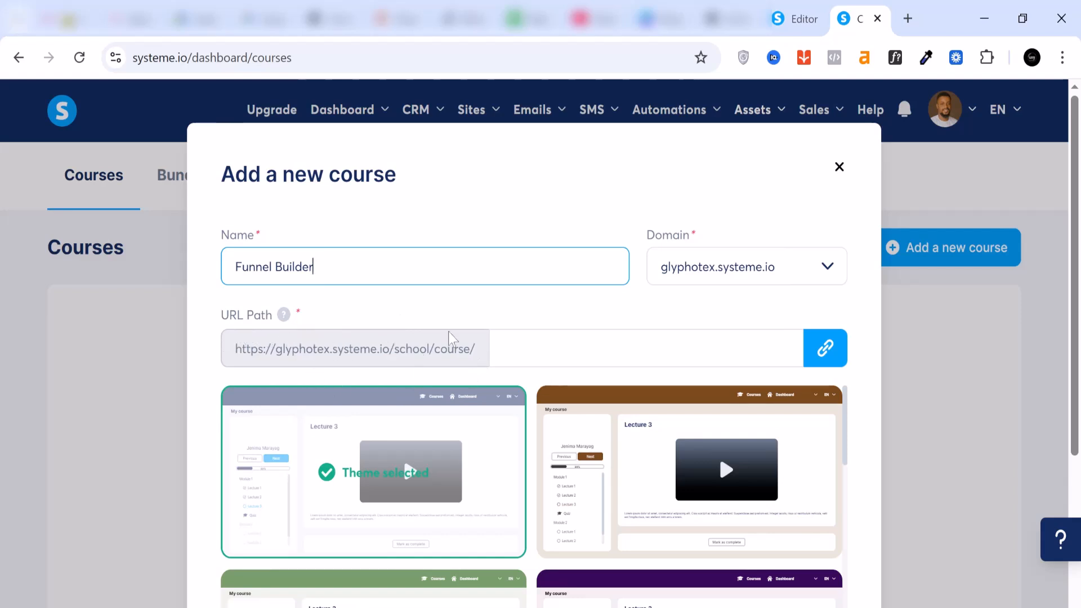
click(834, 351)
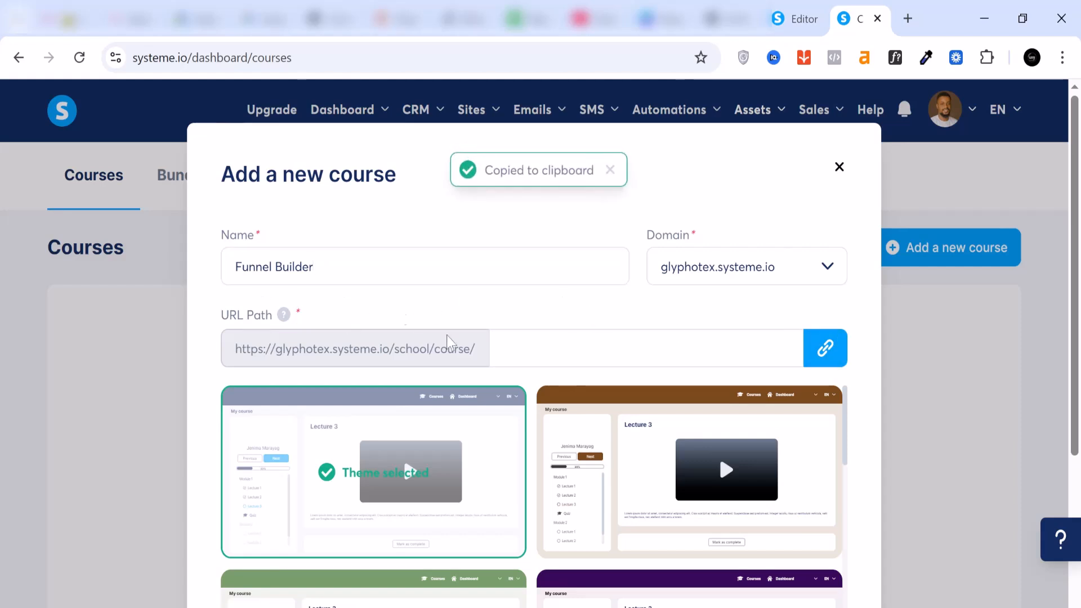
click(505, 349)
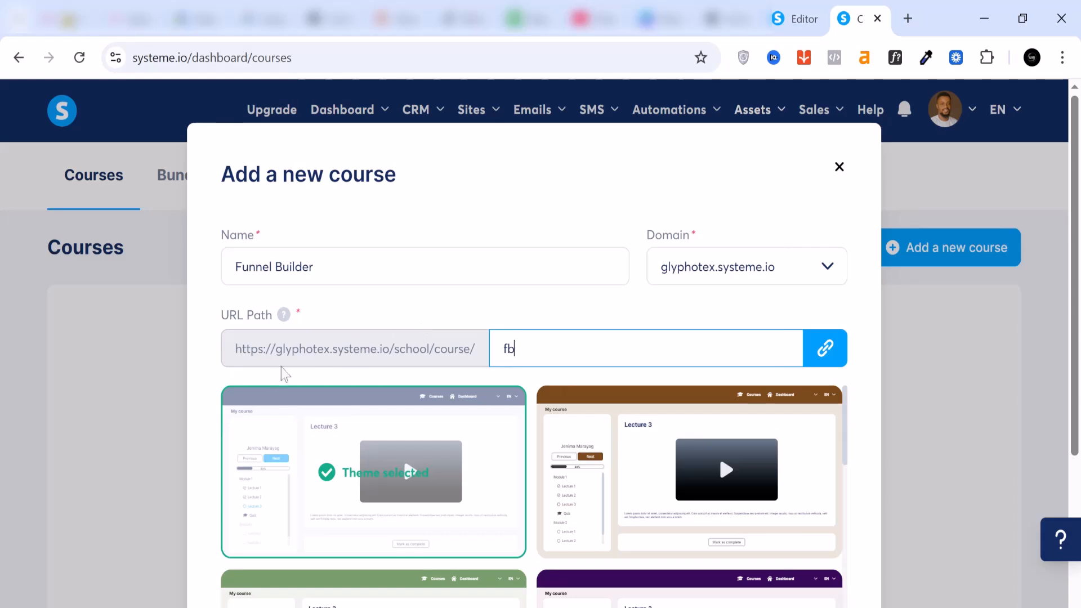
click(837, 350)
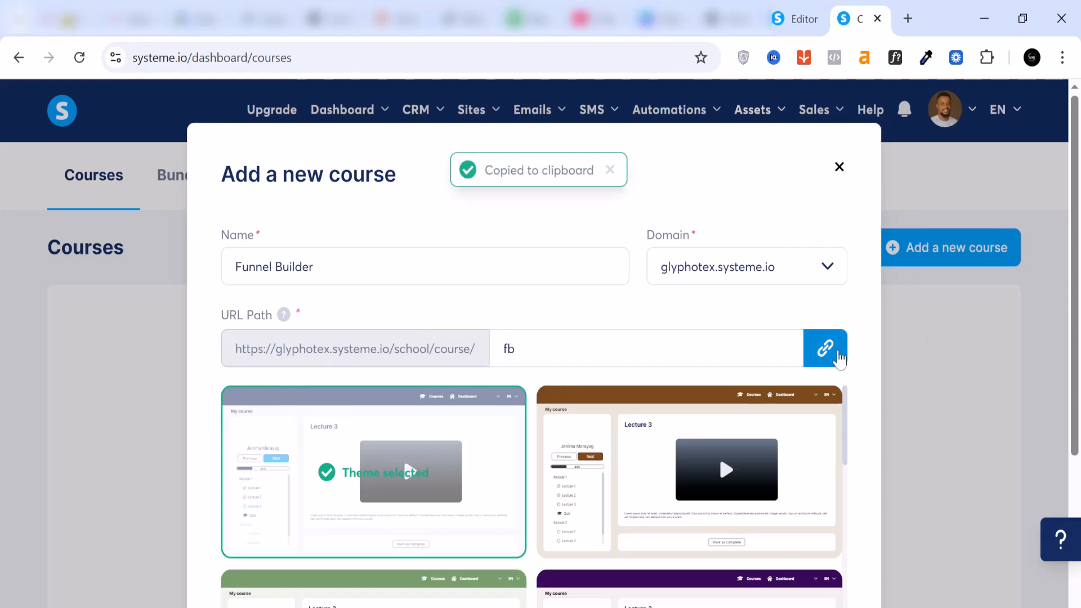
Step: Choose the light blue theme at the end of the theme list and save the new course
scroll(732, 387, down, 2)
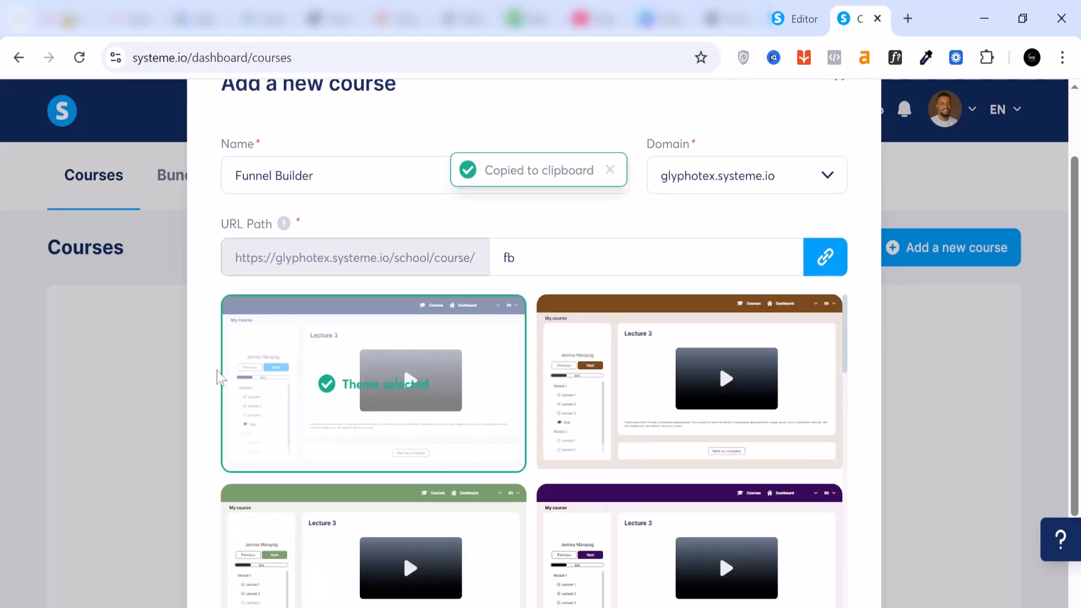
scroll(303, 396, down, 6)
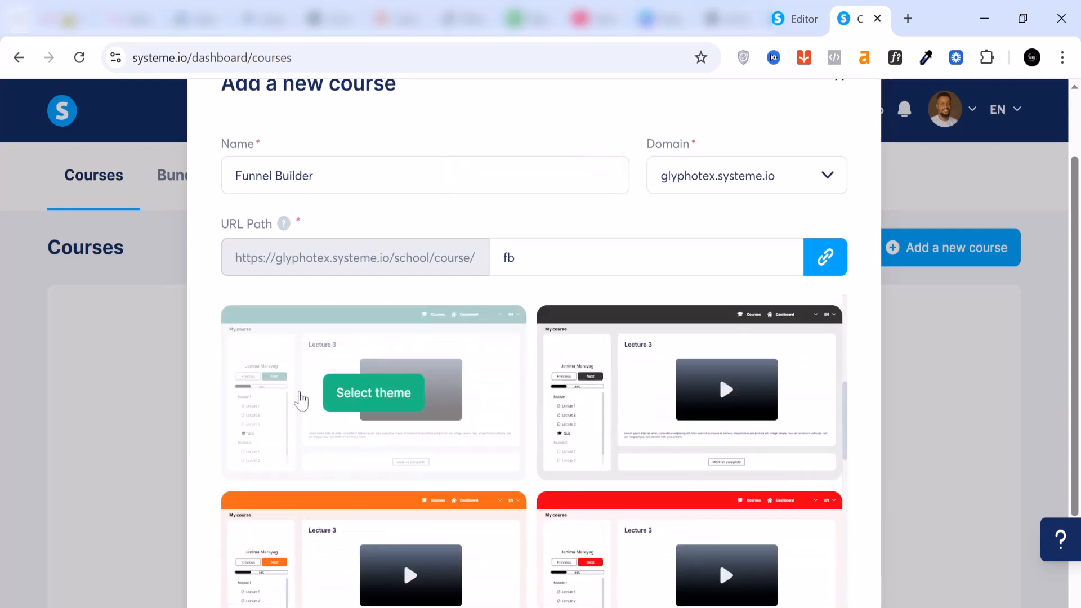
scroll(758, 450, down, 4)
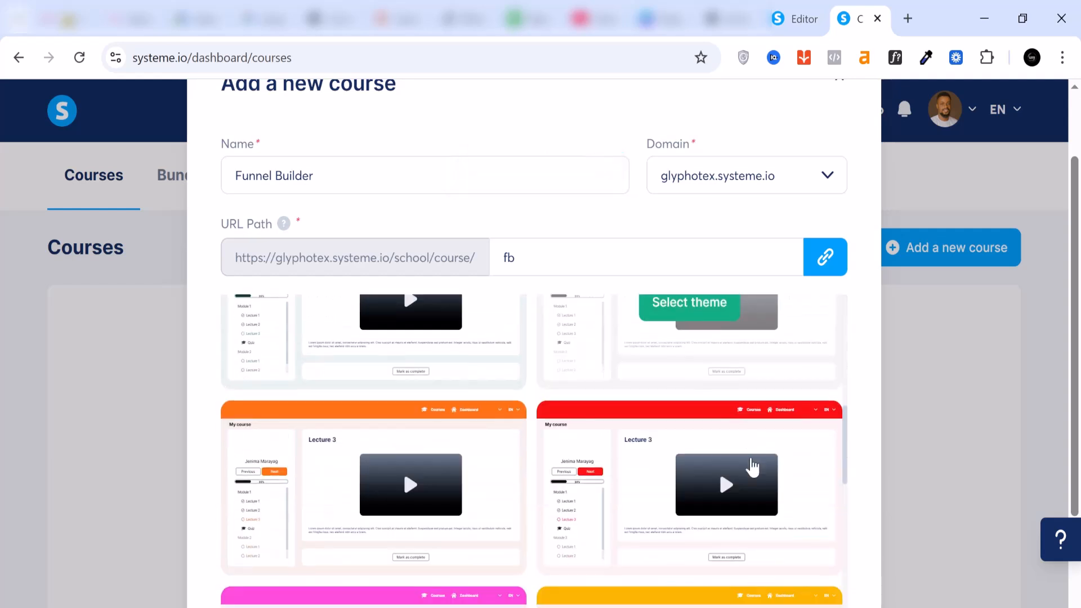
scroll(591, 538, down, 4)
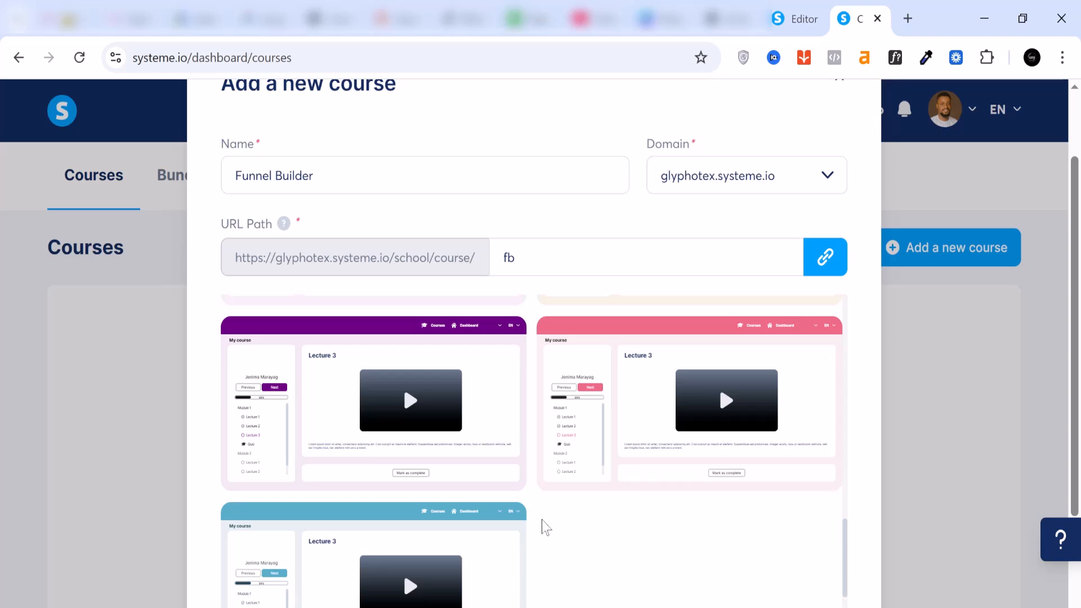
scroll(490, 560, down, 1)
scroll(404, 563, up, 3)
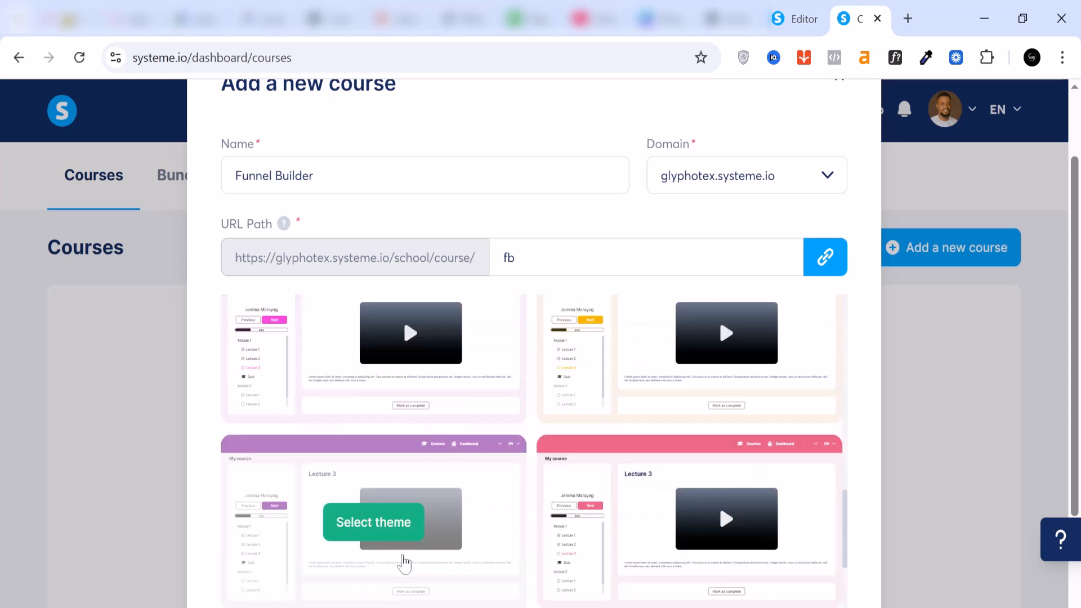
scroll(403, 563, up, 5)
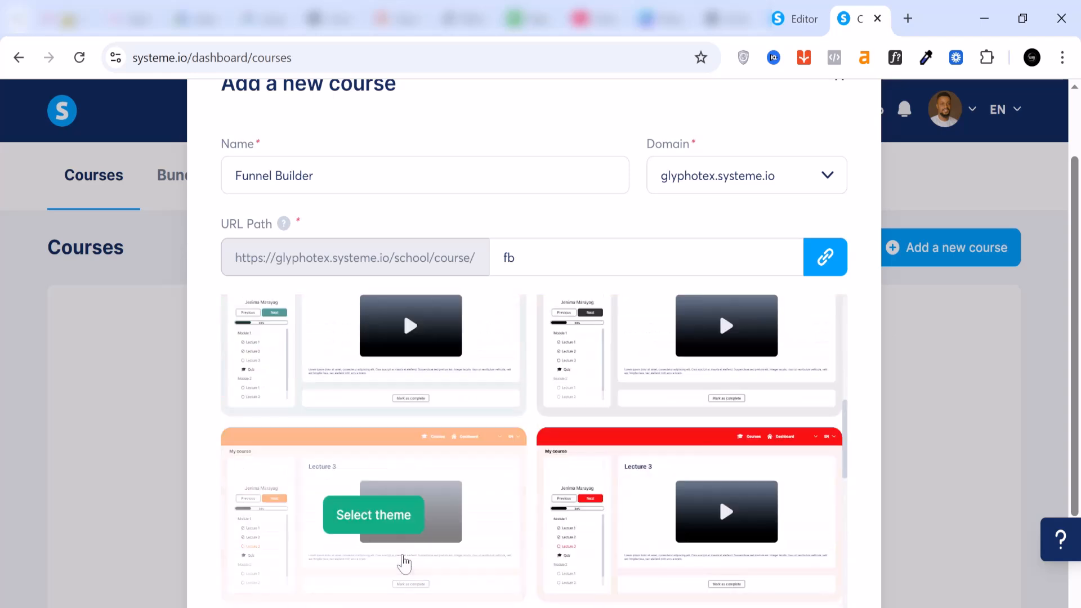
scroll(403, 563, up, 5)
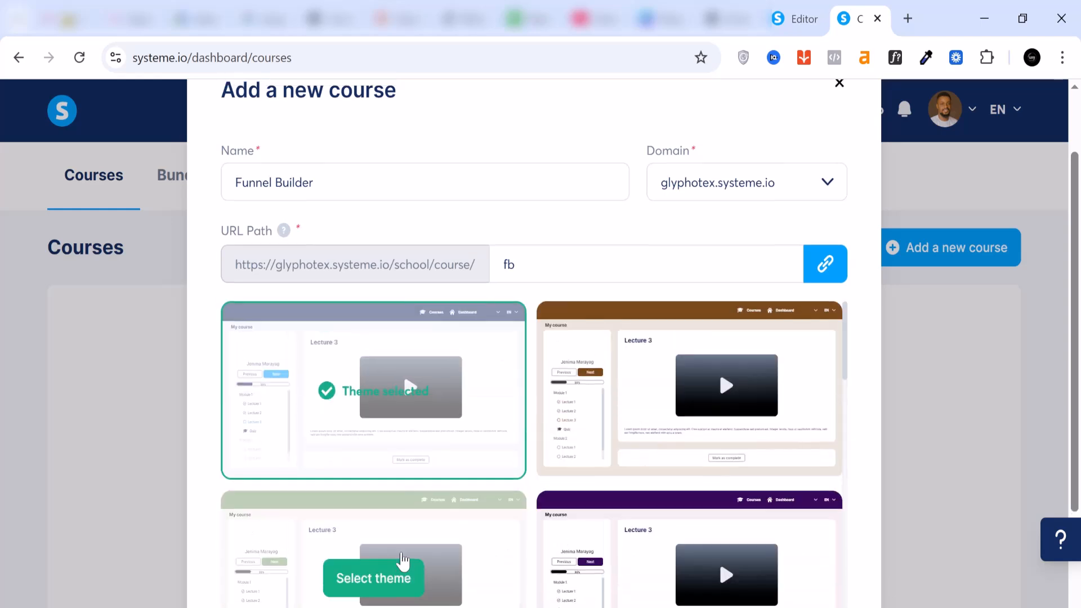
scroll(403, 563, down, 3)
scroll(448, 388, down, 4)
scroll(447, 388, down, 3)
scroll(416, 393, down, 3)
scroll(416, 399, down, 3)
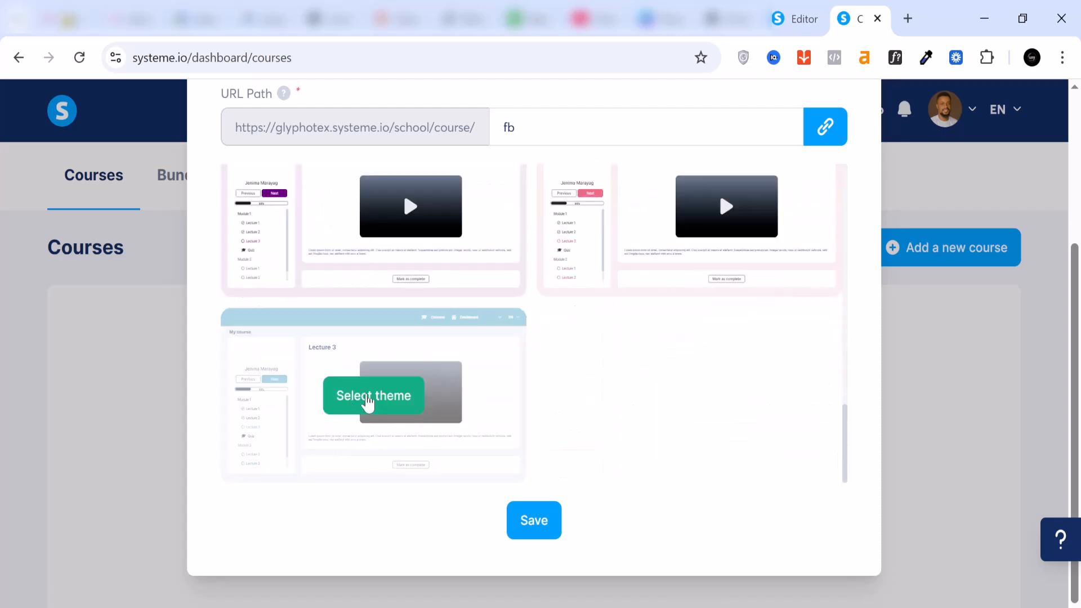
click(367, 401)
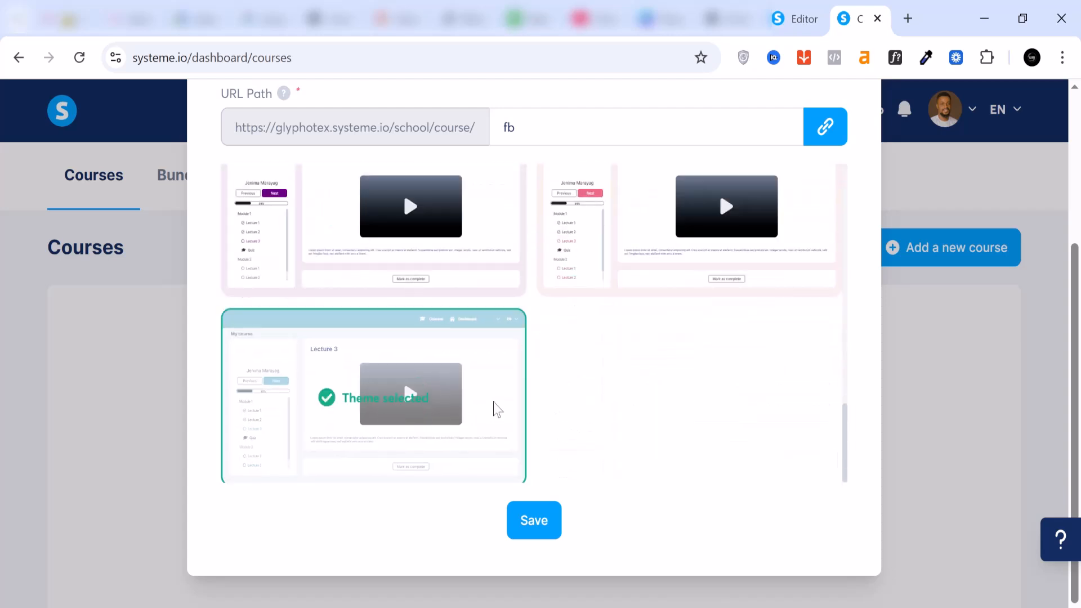
scroll(494, 402, down, 1)
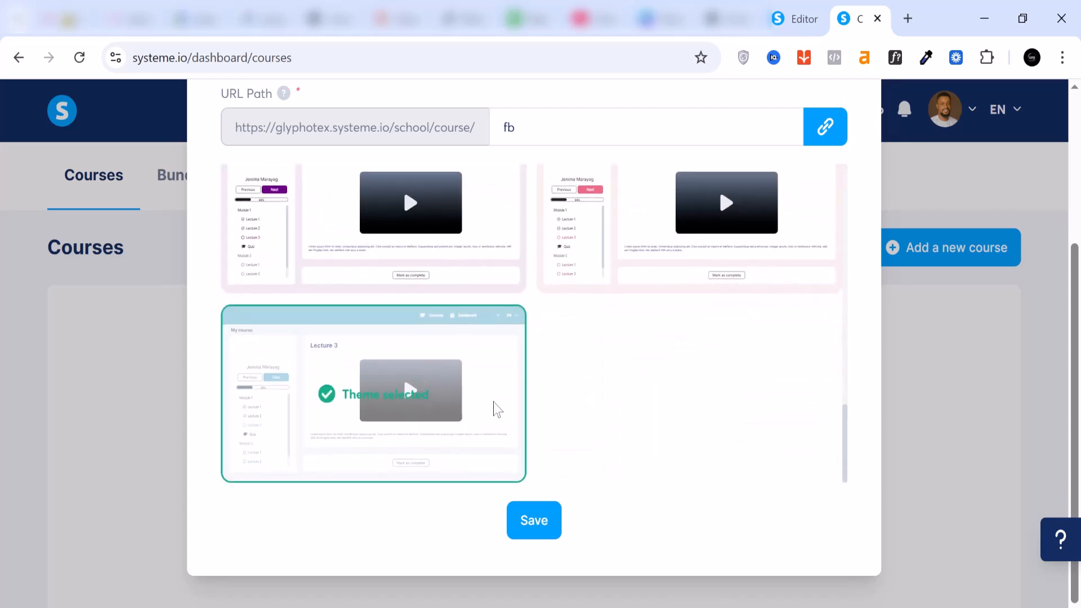
click(538, 521)
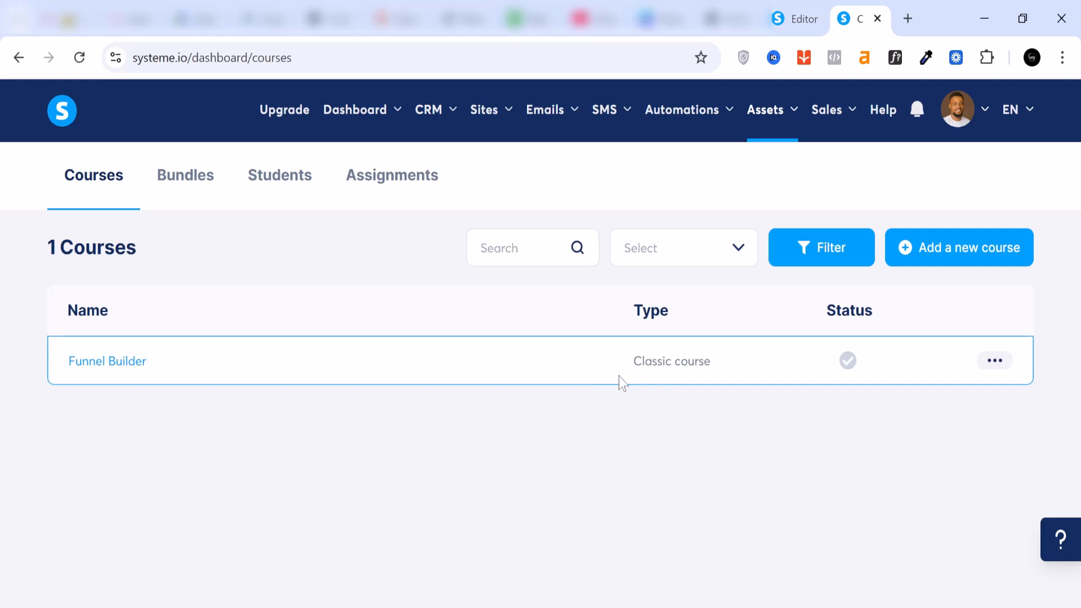
Step: Check the actions available for the Funnel Builder course and open its curriculum
click(995, 360)
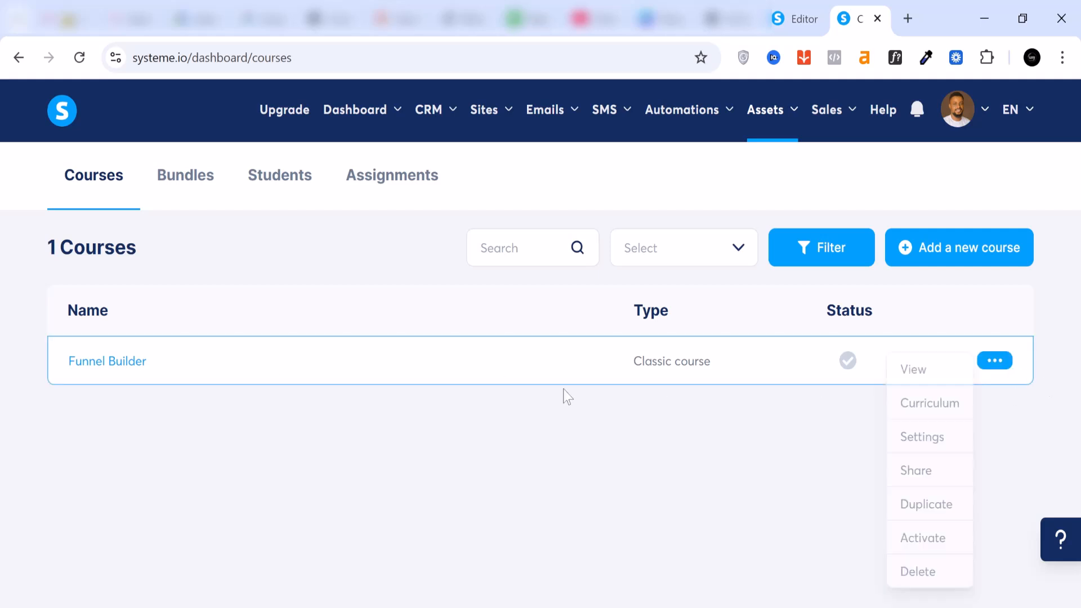
click(90, 374)
click(995, 361)
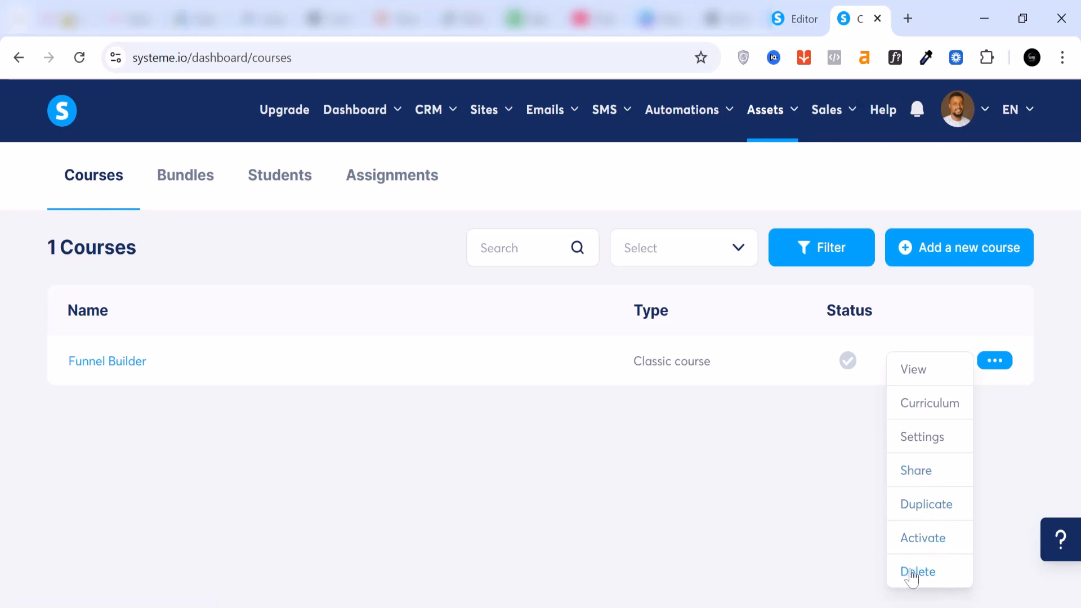
click(106, 368)
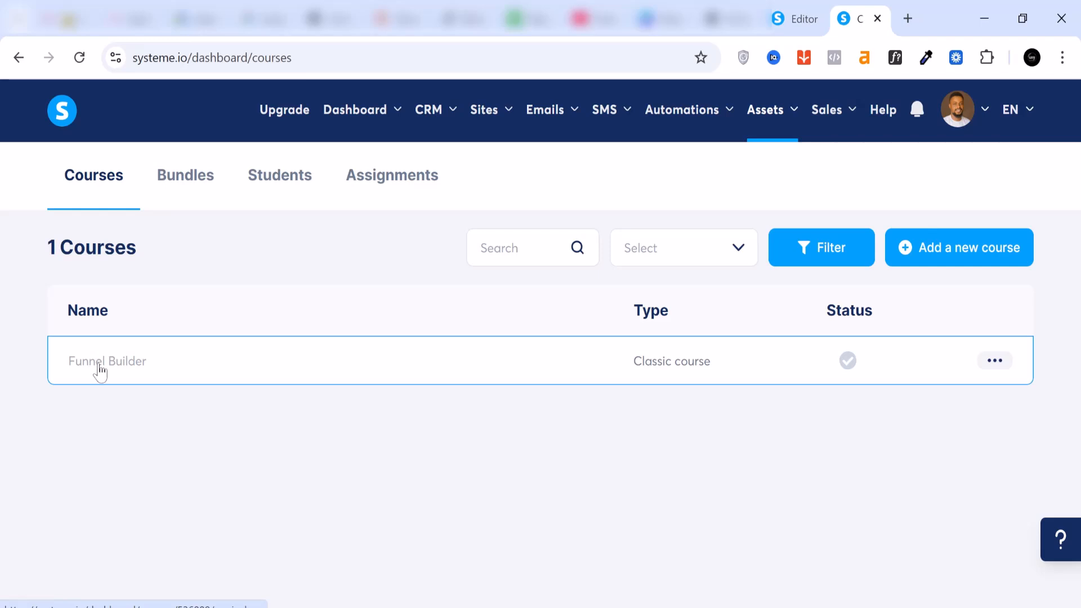
click(100, 369)
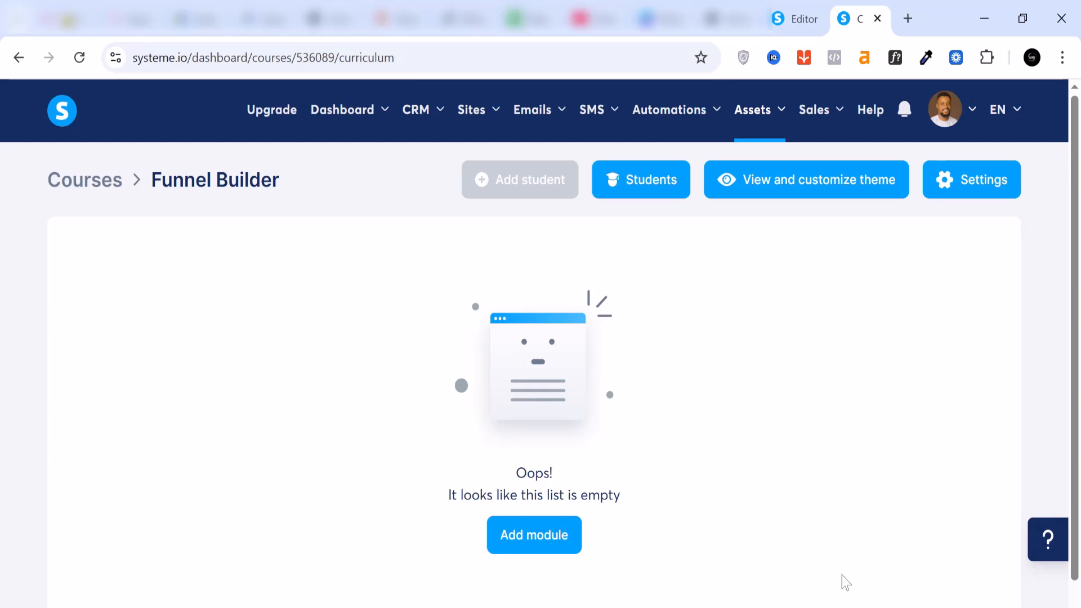
Step: Add a first module named "Introduction" to the Funnel Builder curriculum
scroll(586, 493, down, 1)
scroll(584, 495, down, 1)
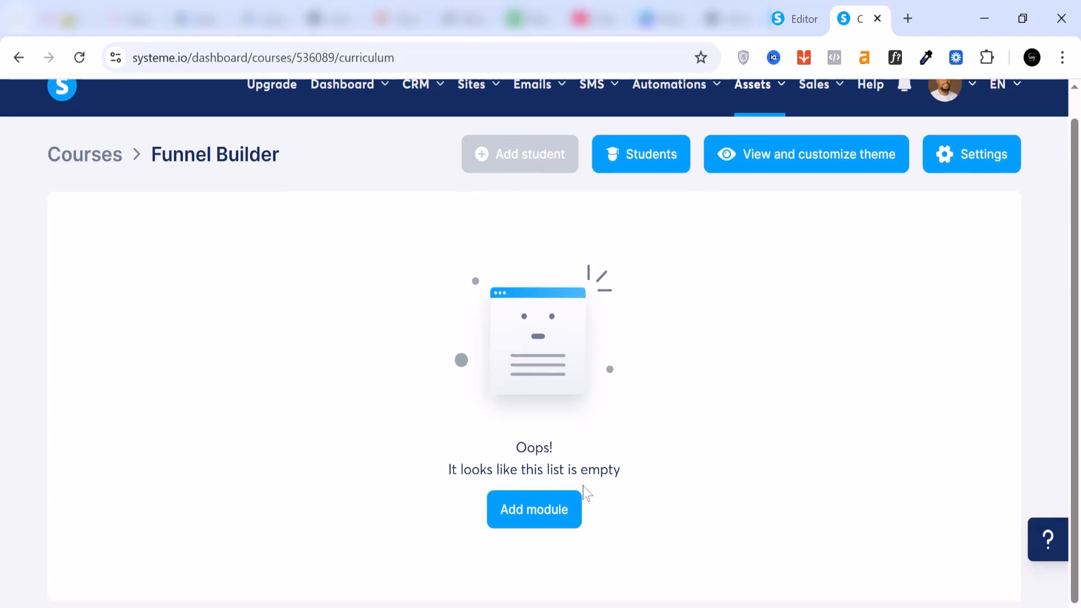
scroll(584, 495, up, 2)
mouse_move(522, 186)
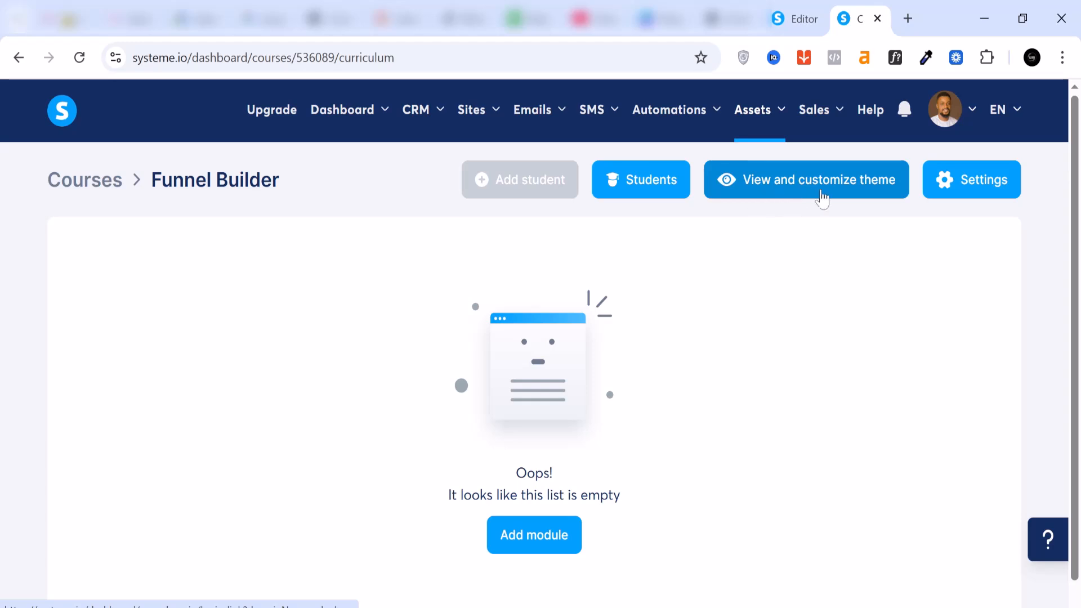
scroll(845, 338, down, 1)
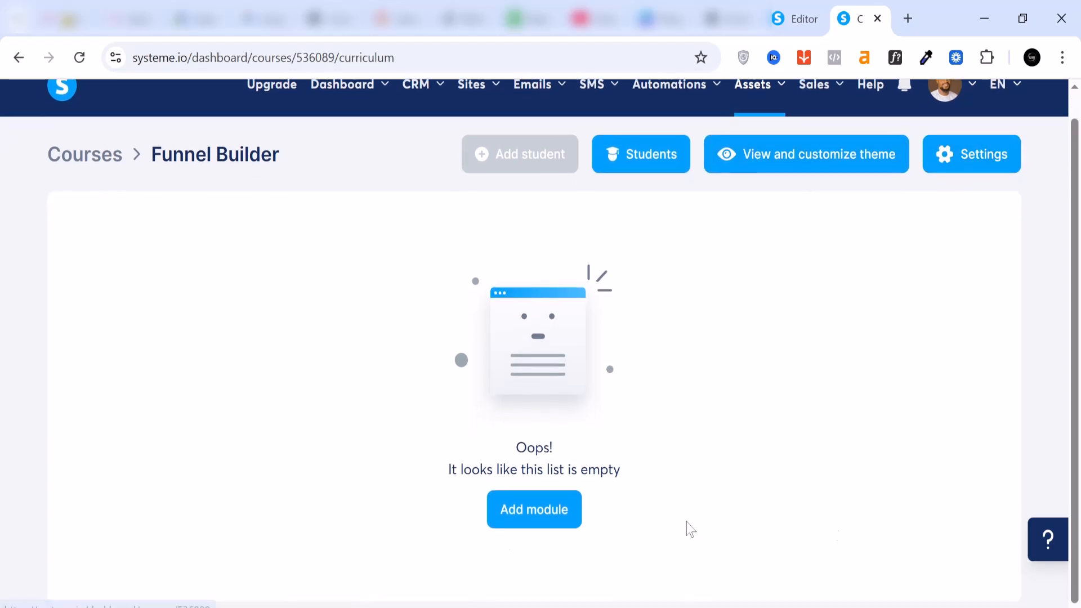
click(544, 515)
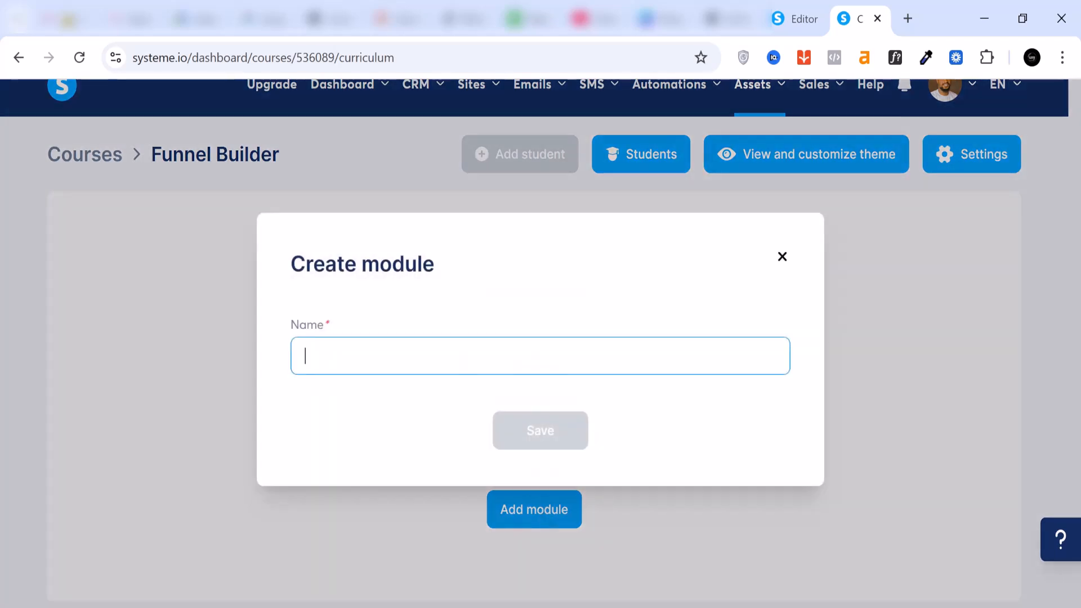
text(Intr)
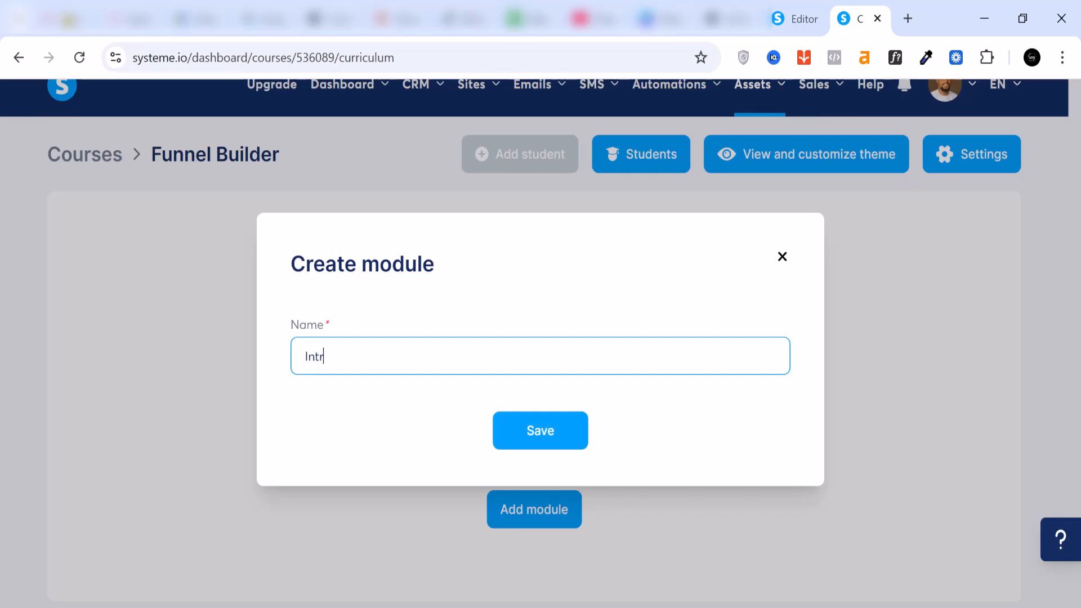
text(oduction)
click(570, 444)
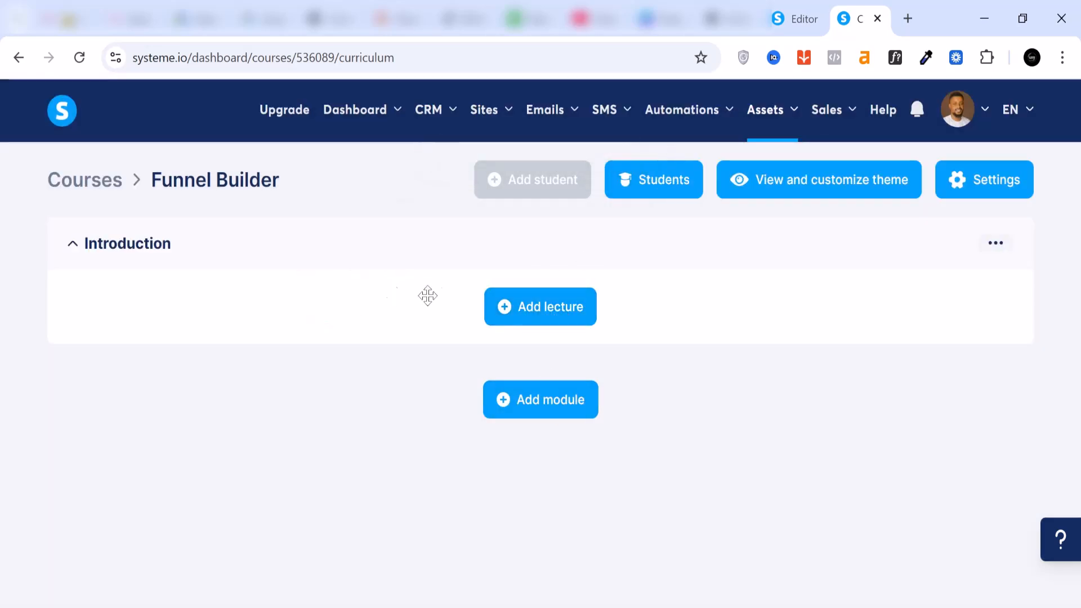
Step: Create a lecture named "What is a Funnel" in the Introduction module, keeping the preselected Influencer Marketing template
click(555, 320)
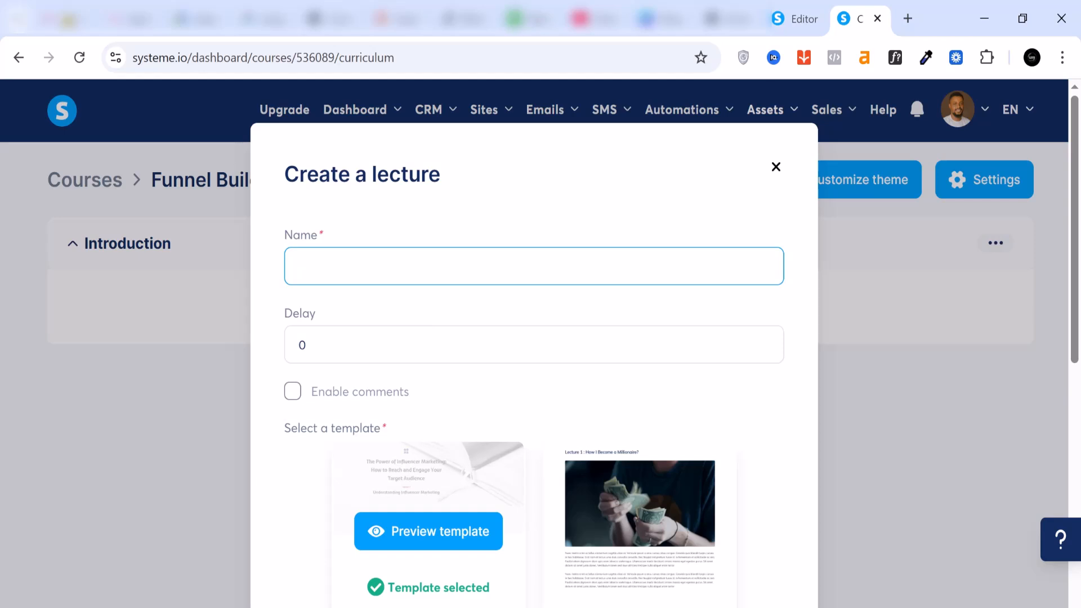
text(What is a Funnel)
scroll(298, 417, down, 2)
scroll(292, 424, up, 1)
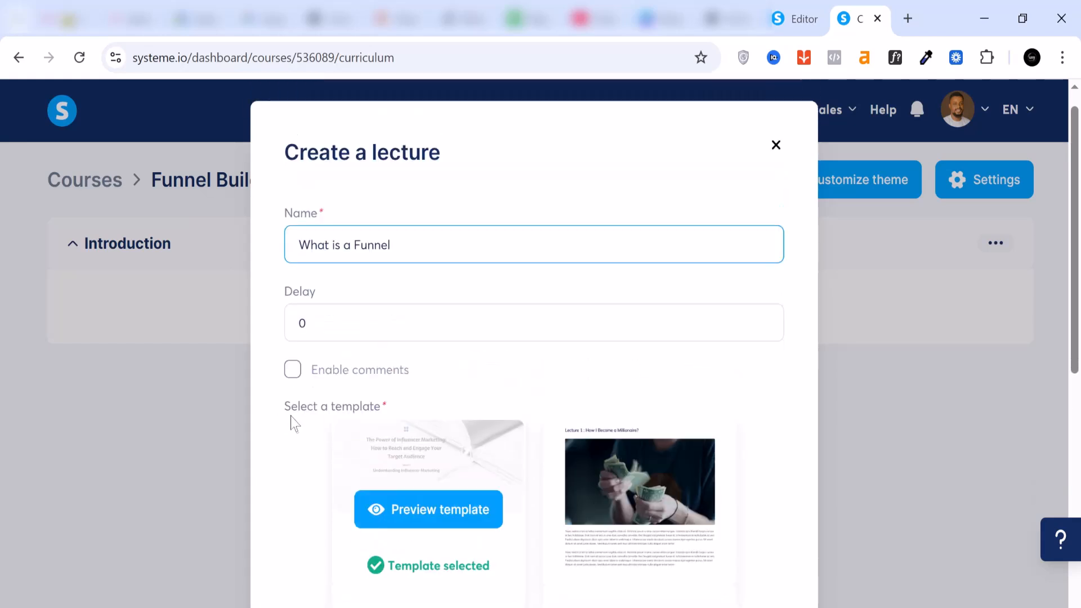
scroll(309, 400, down, 5)
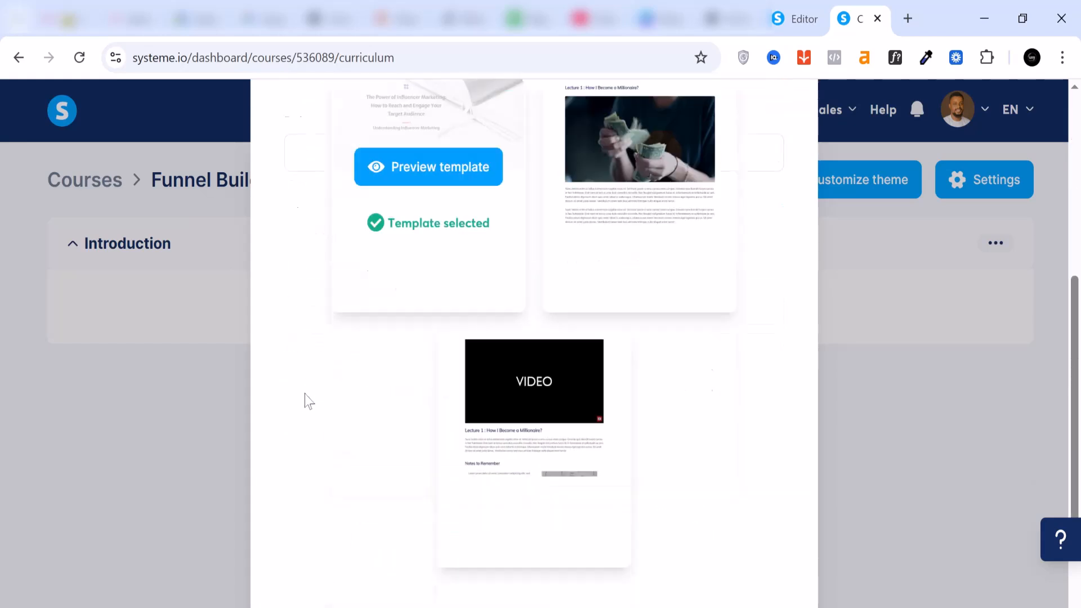
scroll(597, 434, down, 2)
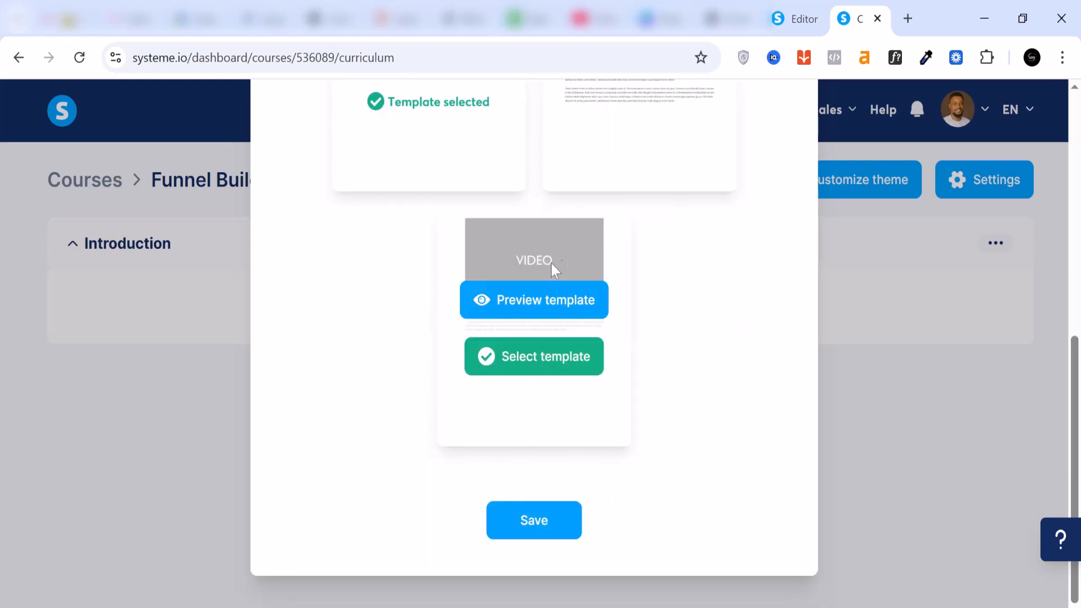
click(533, 521)
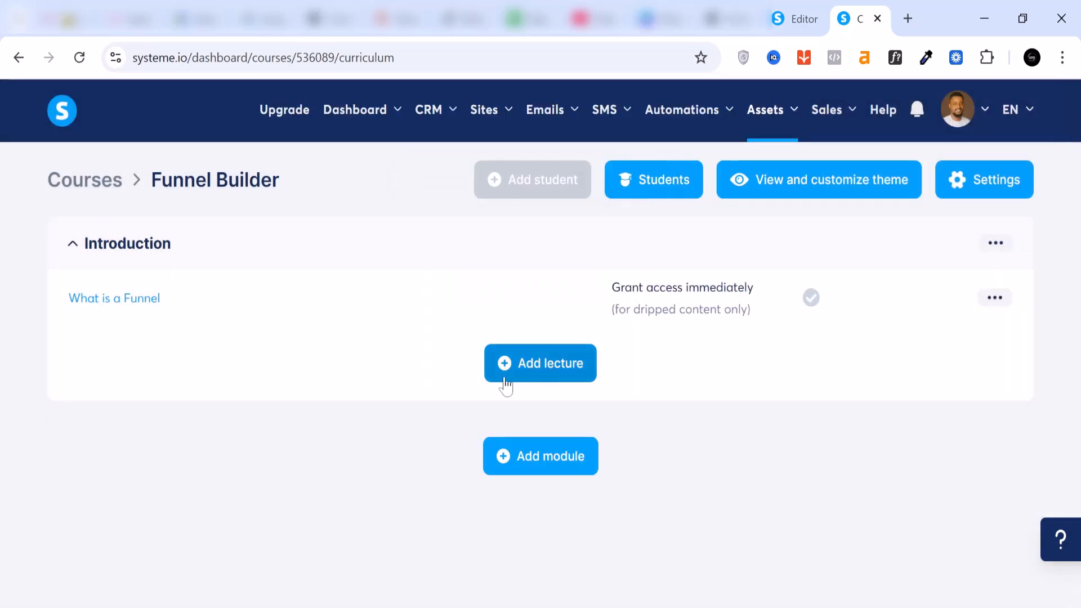
click(517, 372)
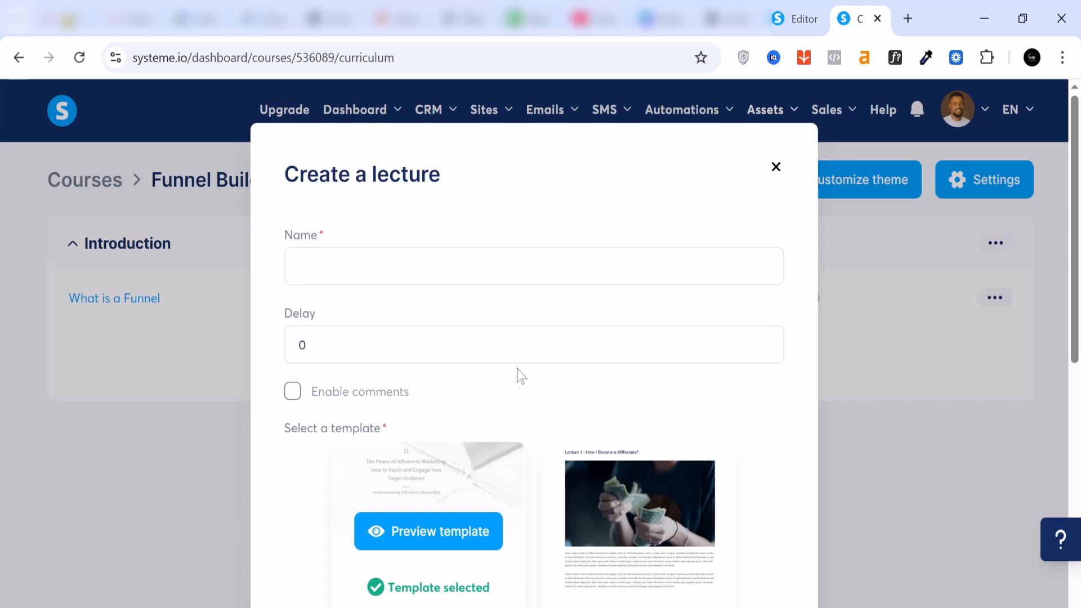
scroll(523, 376, down, 8)
scroll(555, 402, up, 8)
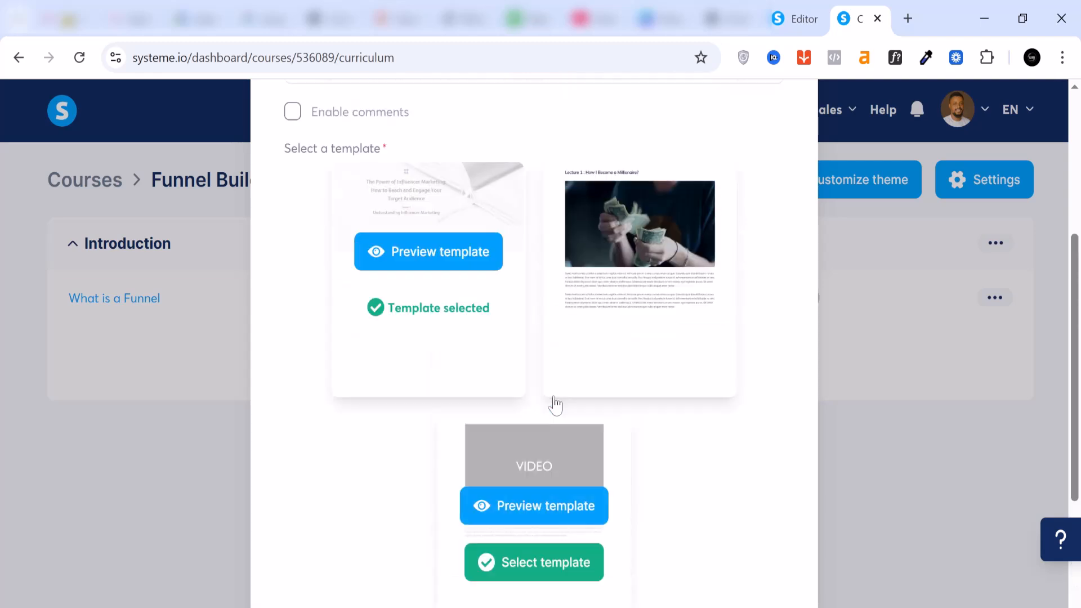
click(777, 169)
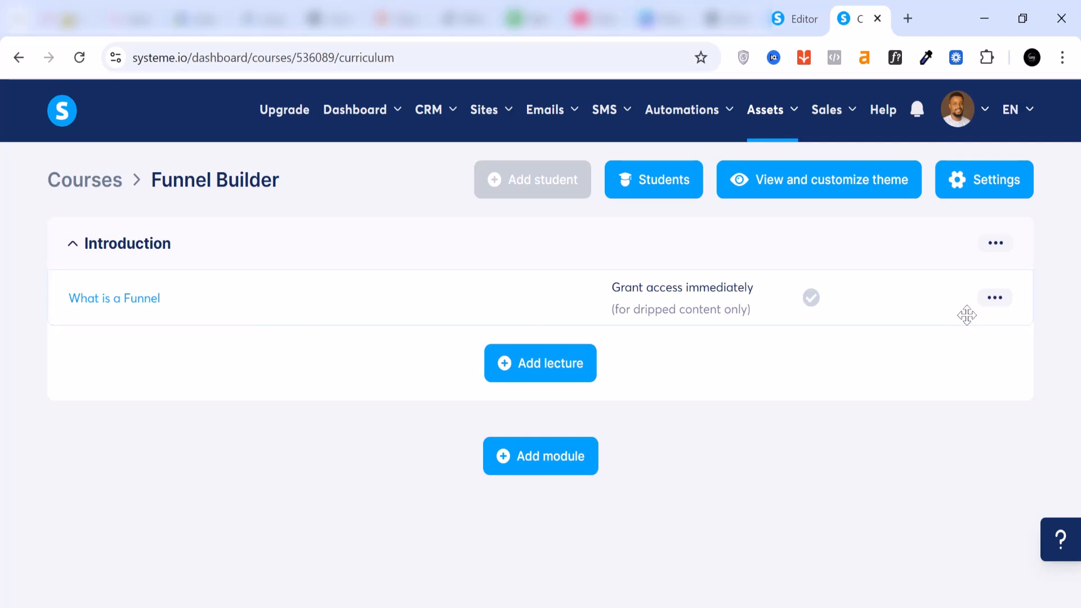
Step: Check the actions available for the "What is a Funnel" lecture and open the lecture in the page editor
click(996, 301)
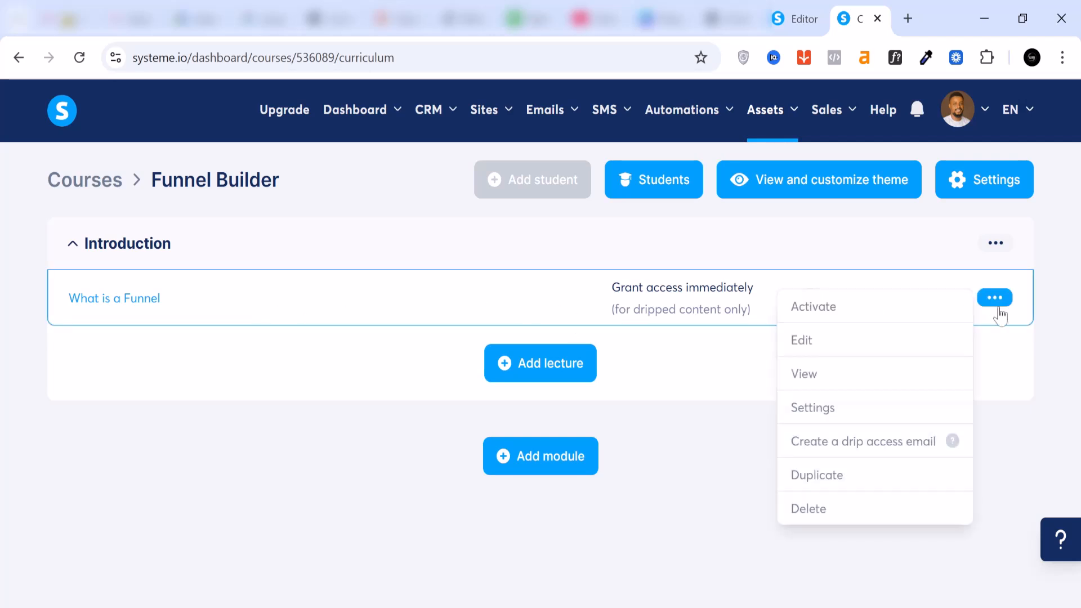
click(214, 349)
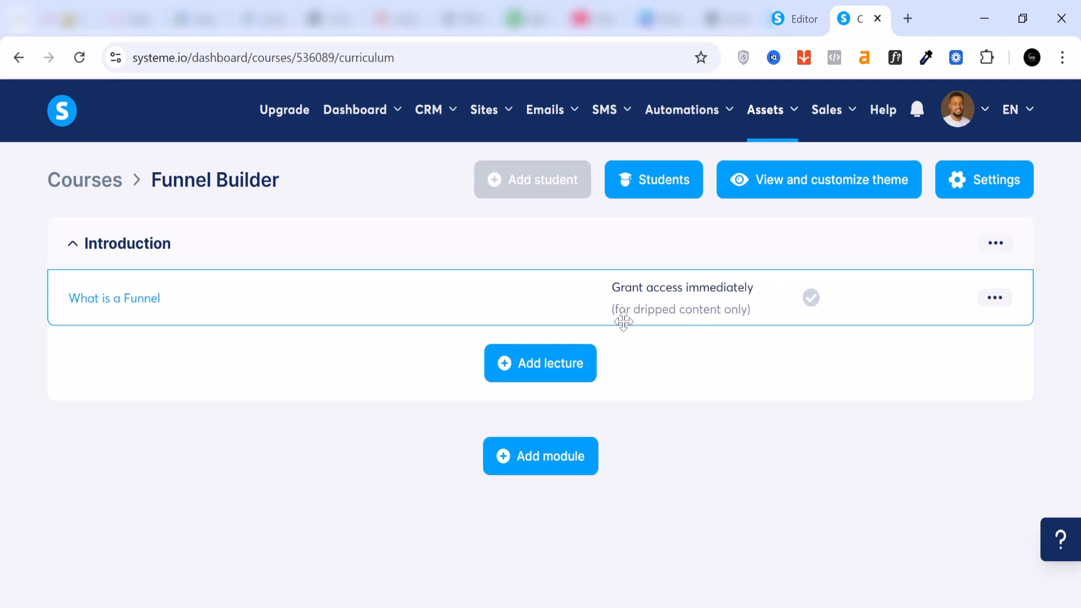
click(998, 304)
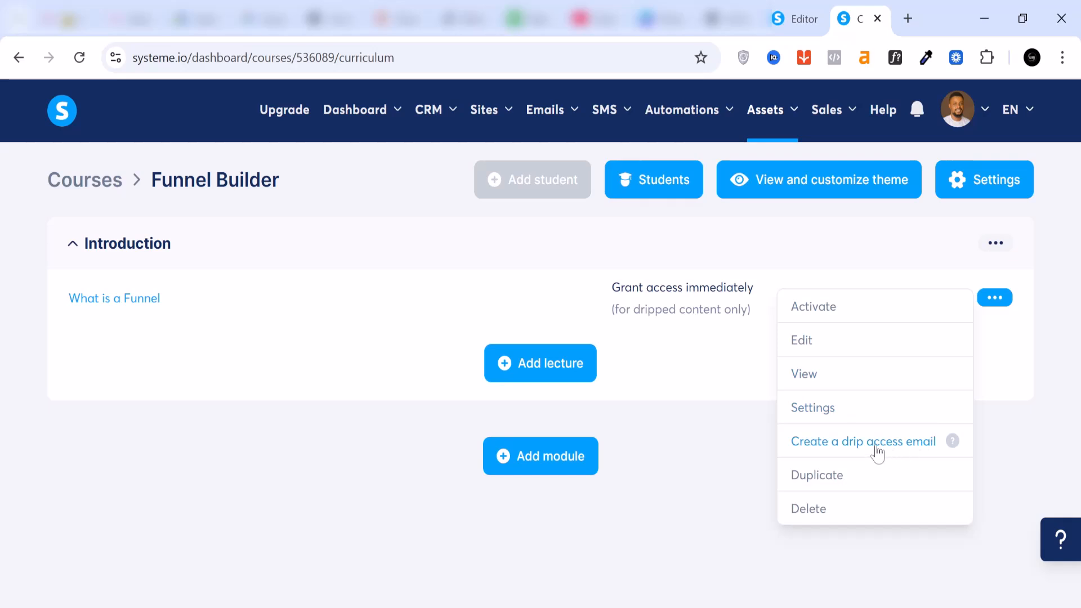
click(164, 313)
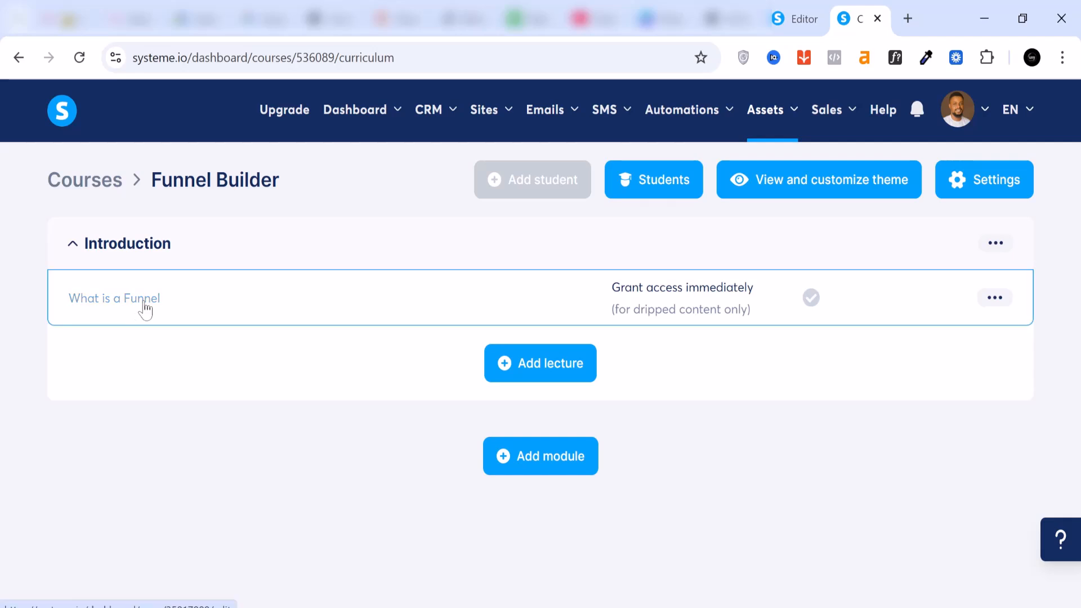
click(145, 303)
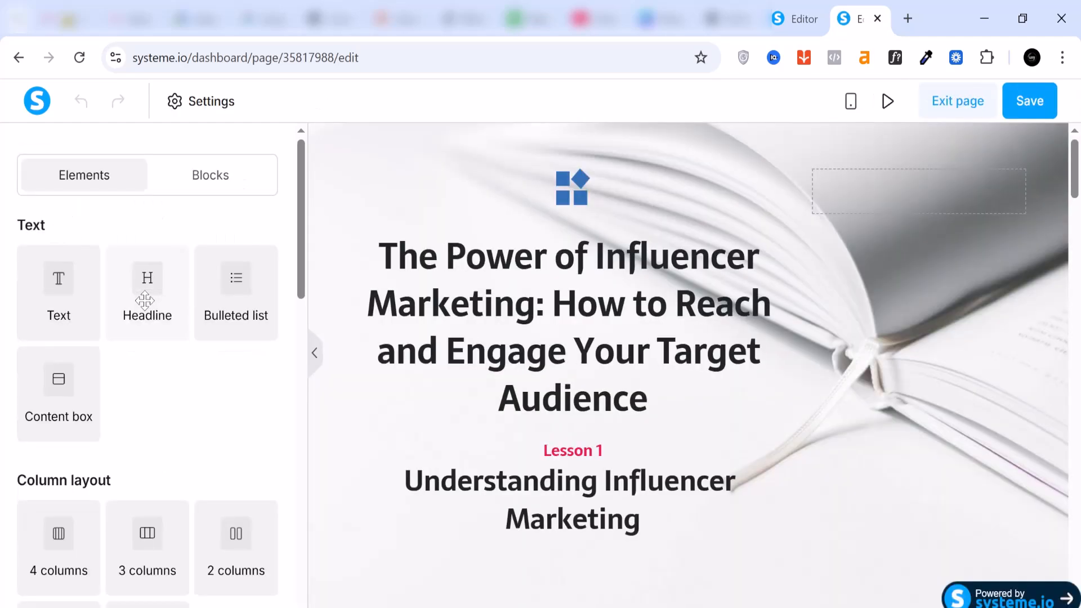
Step: Look through the whole lecture page, from the title and video through the text sections to the list of resources
scroll(611, 367, down, 4)
scroll(607, 359, down, 8)
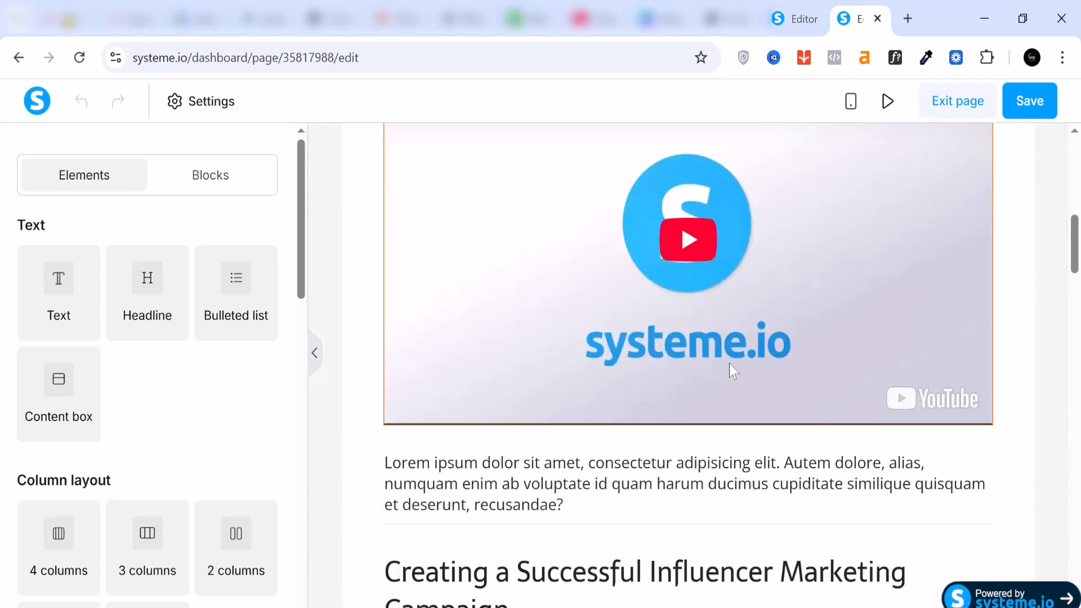
scroll(729, 364, up, 3)
scroll(726, 377, up, 3)
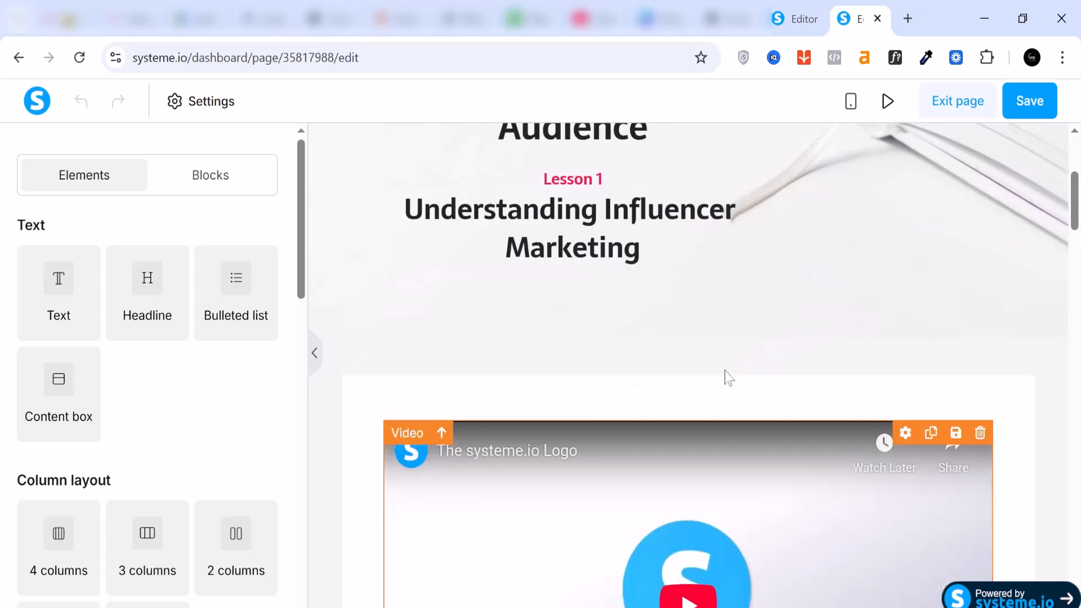
scroll(726, 376, up, 4)
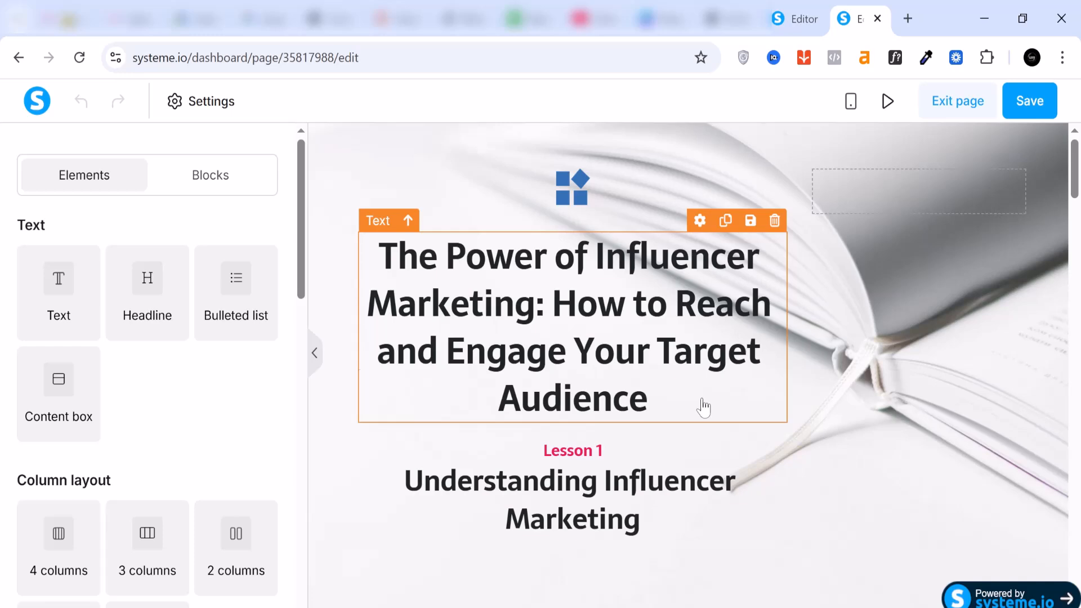
scroll(704, 406, down, 2)
scroll(703, 374, down, 10)
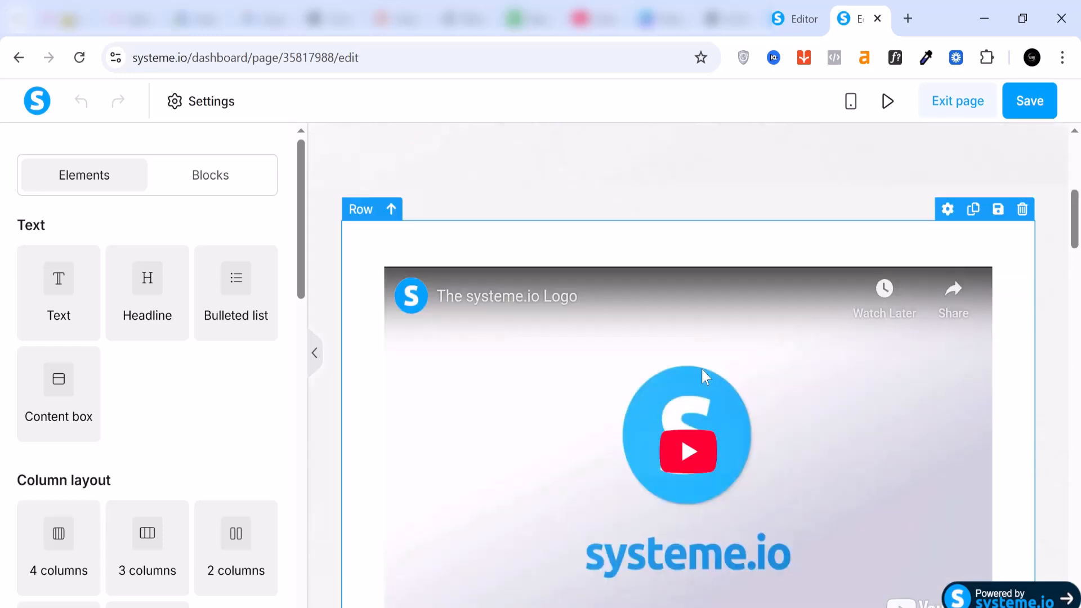
scroll(703, 373, down, 4)
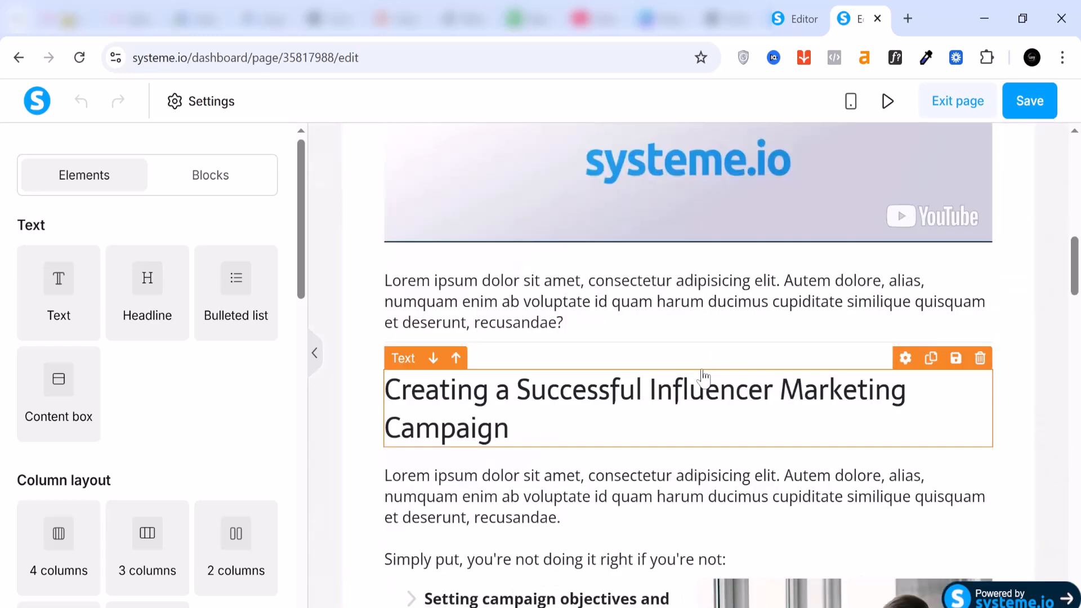
scroll(704, 375, down, 20)
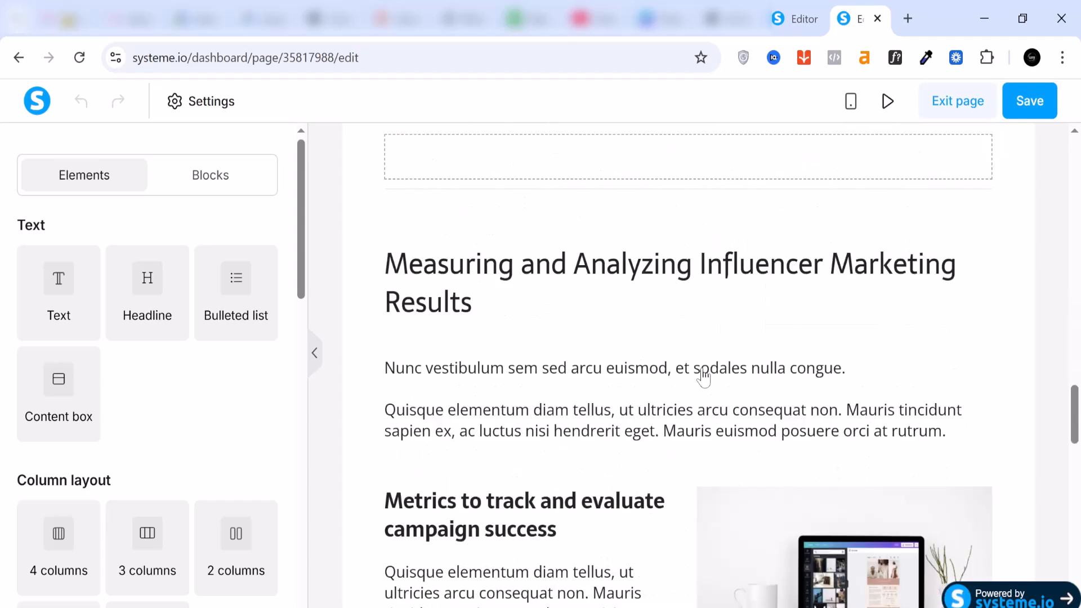
scroll(704, 376, down, 10)
scroll(703, 377, down, 10)
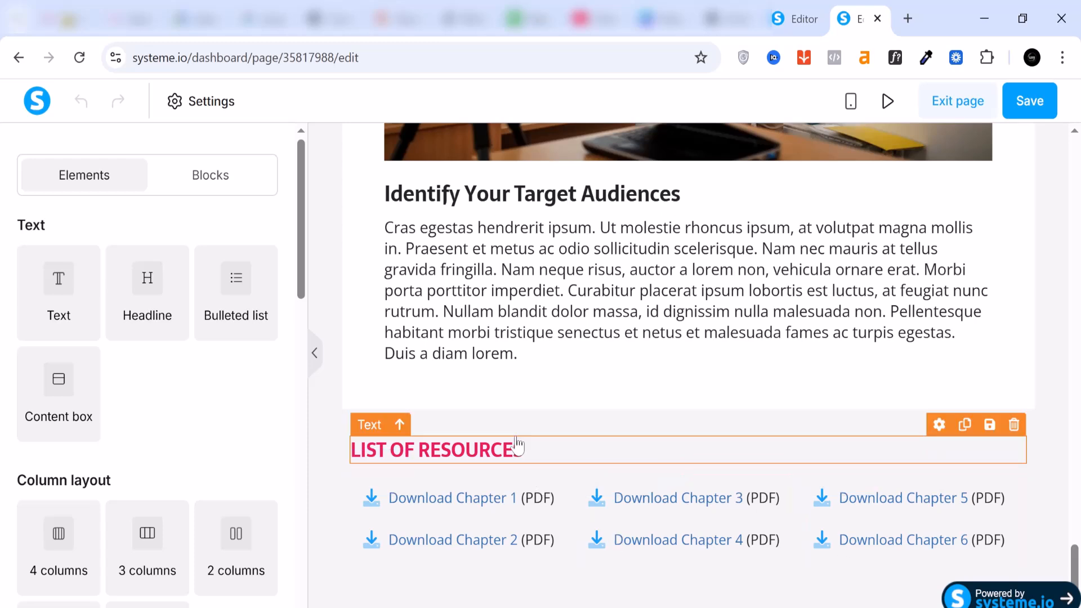
scroll(535, 445, up, 1)
scroll(535, 445, up, 15)
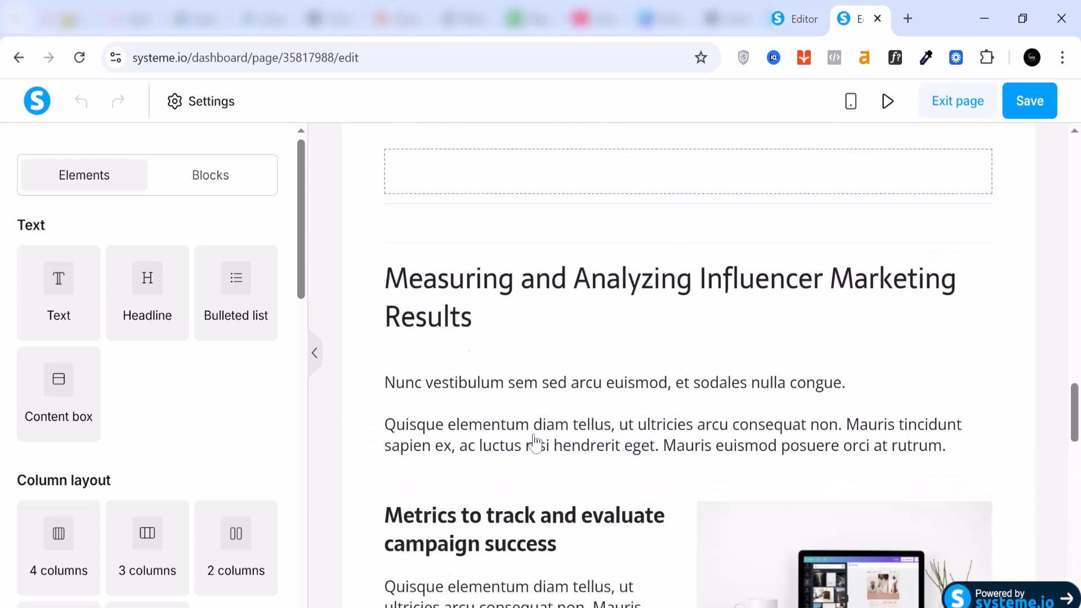
scroll(535, 443, up, 15)
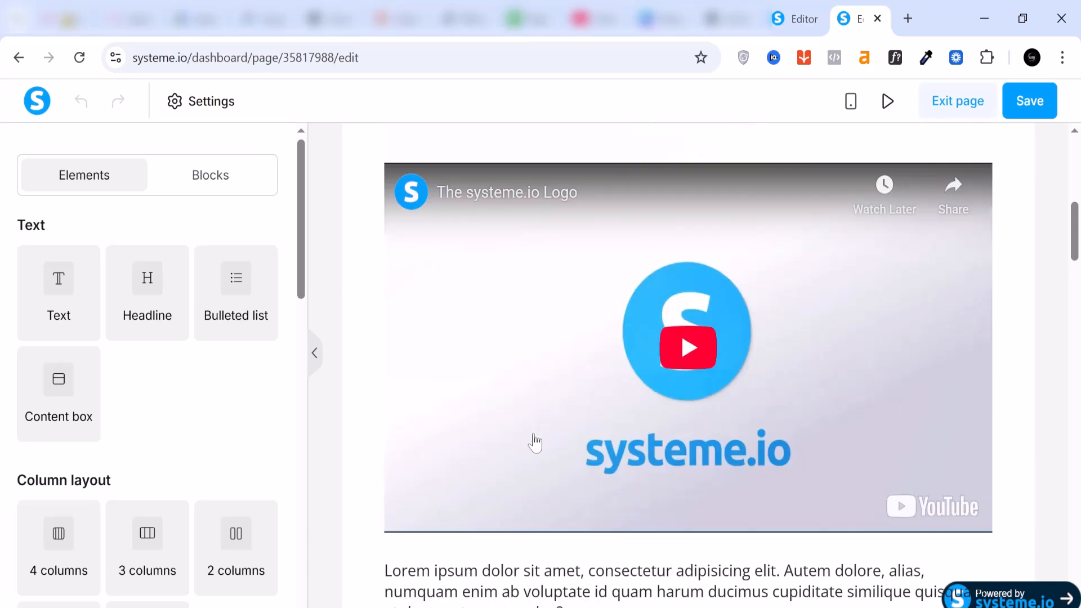
scroll(535, 443, down, 5)
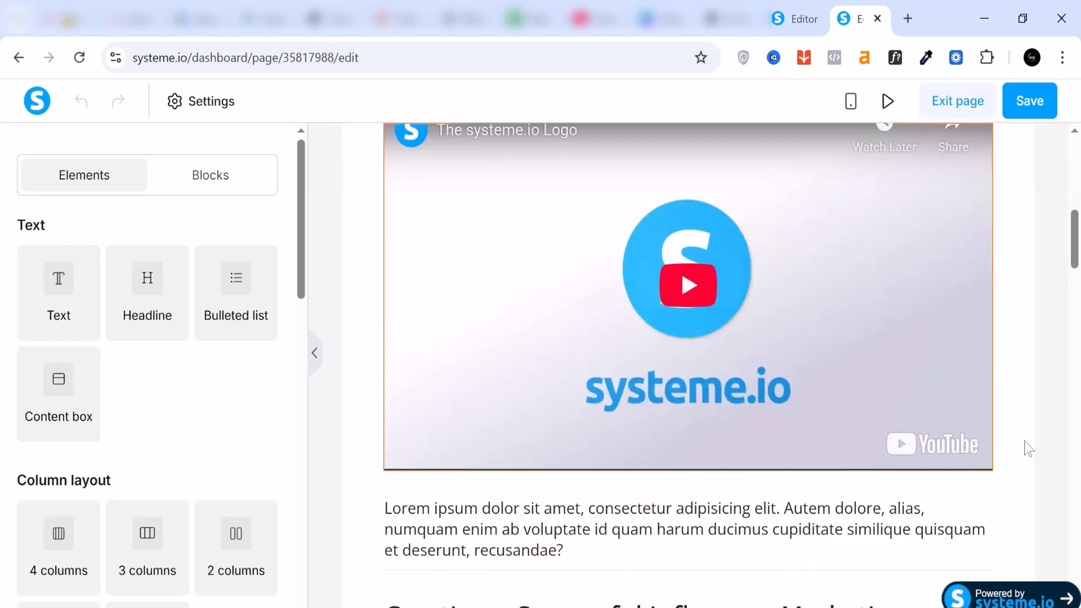
scroll(684, 430, up, 2)
Step: Look through the page elements available for building the lecture, from text and column layouts to media, social and other elements
scroll(150, 282, down, 8)
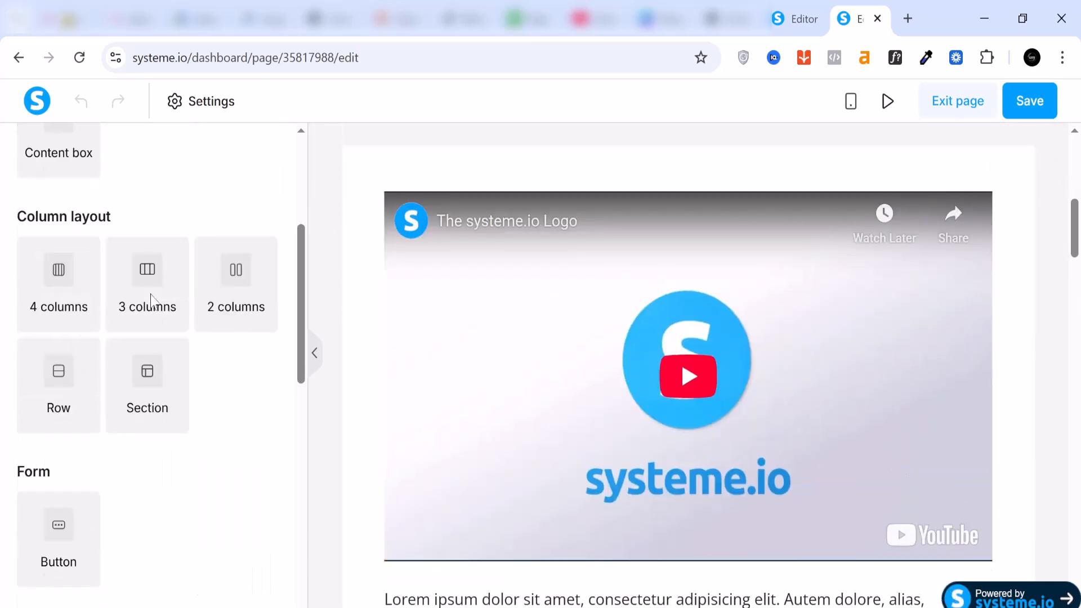
scroll(152, 298, down, 9)
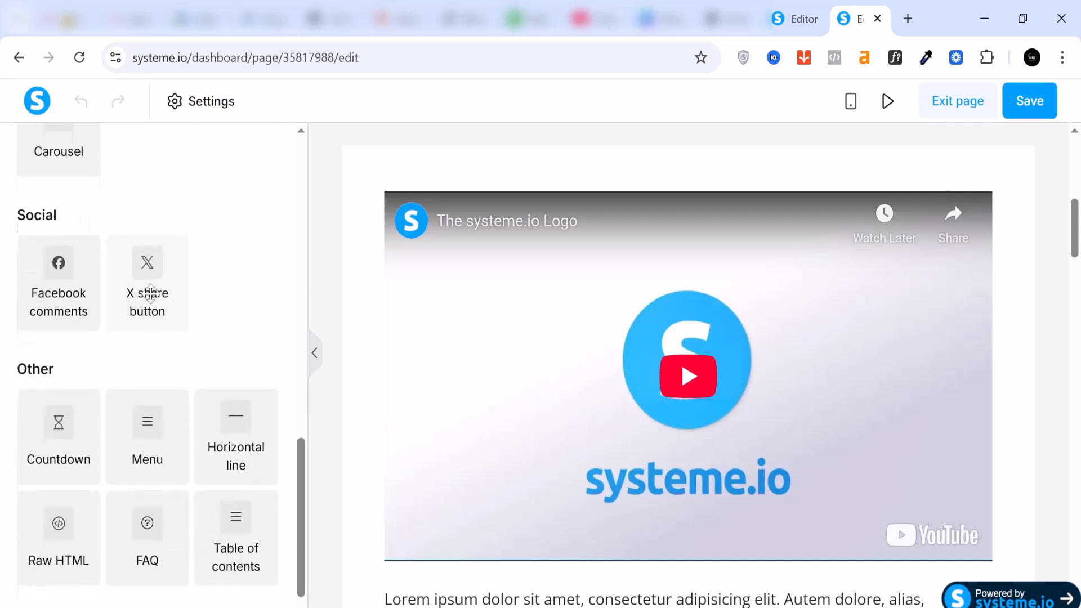
scroll(151, 479, up, 15)
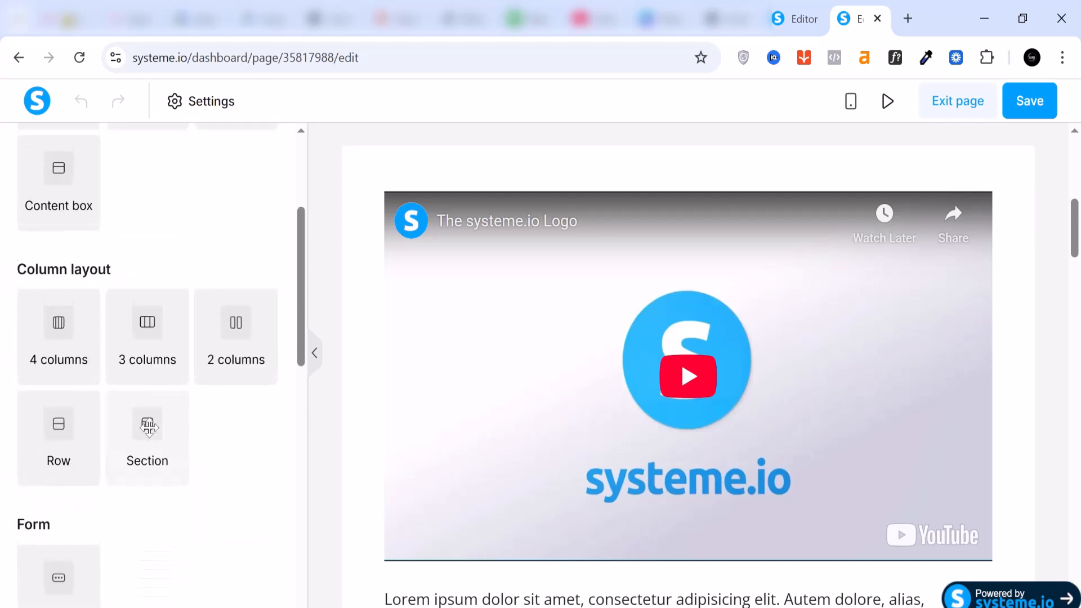
scroll(713, 374, down, 2)
scroll(710, 366, up, 2)
scroll(710, 365, down, 8)
scroll(710, 363, up, 2)
scroll(710, 368, up, 8)
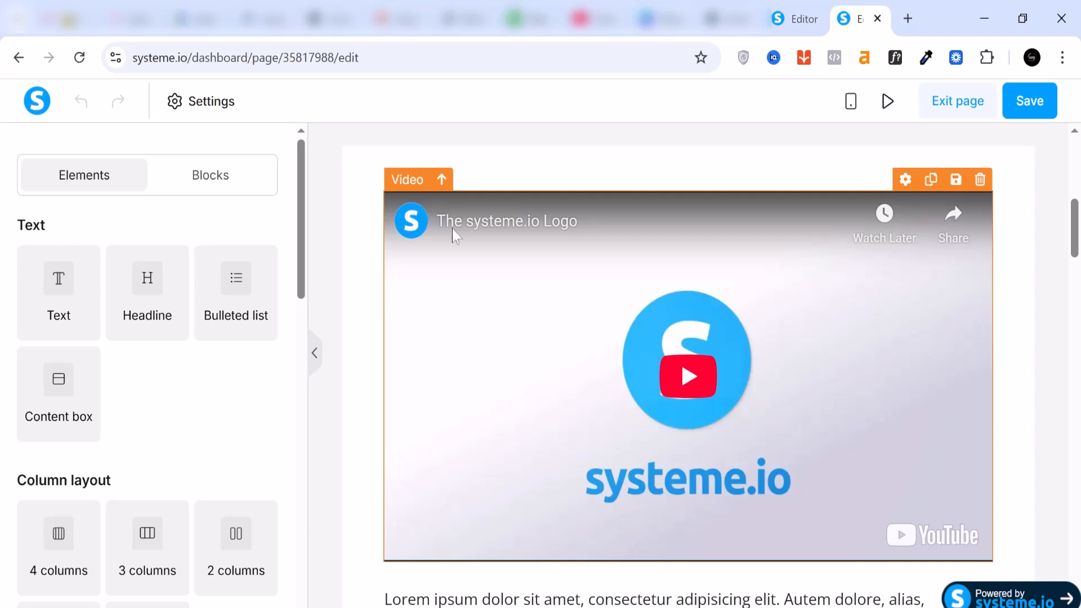
Step: Insert a Video element directly above the Lorem ipsum paragraph that follows the existing lecture video
scroll(574, 318, down, 3)
scroll(128, 450, down, 10)
drag(168, 432, 624, 419)
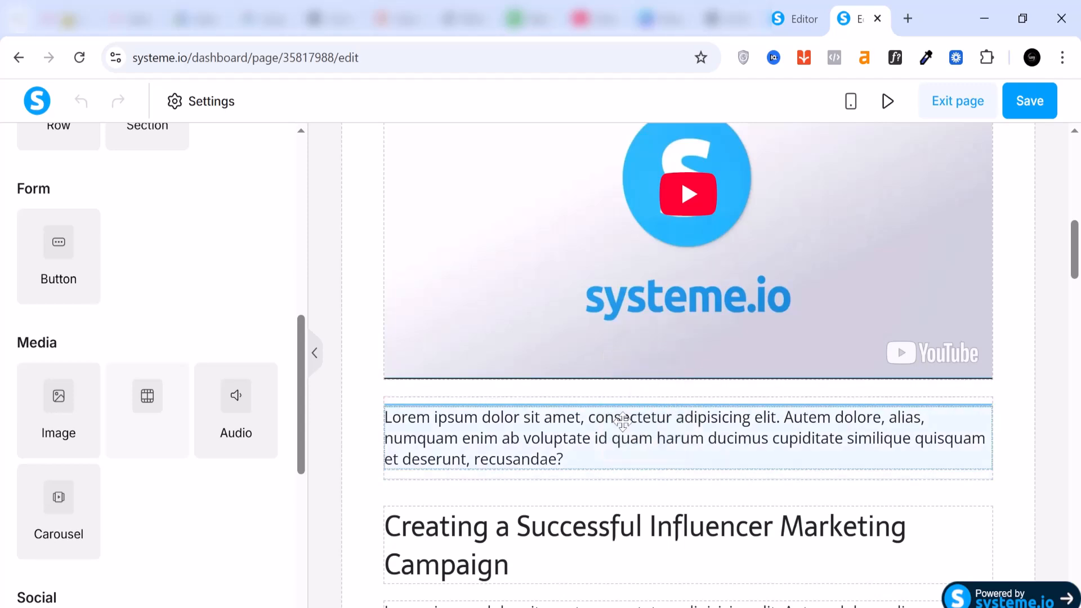
scroll(623, 422, down, 3)
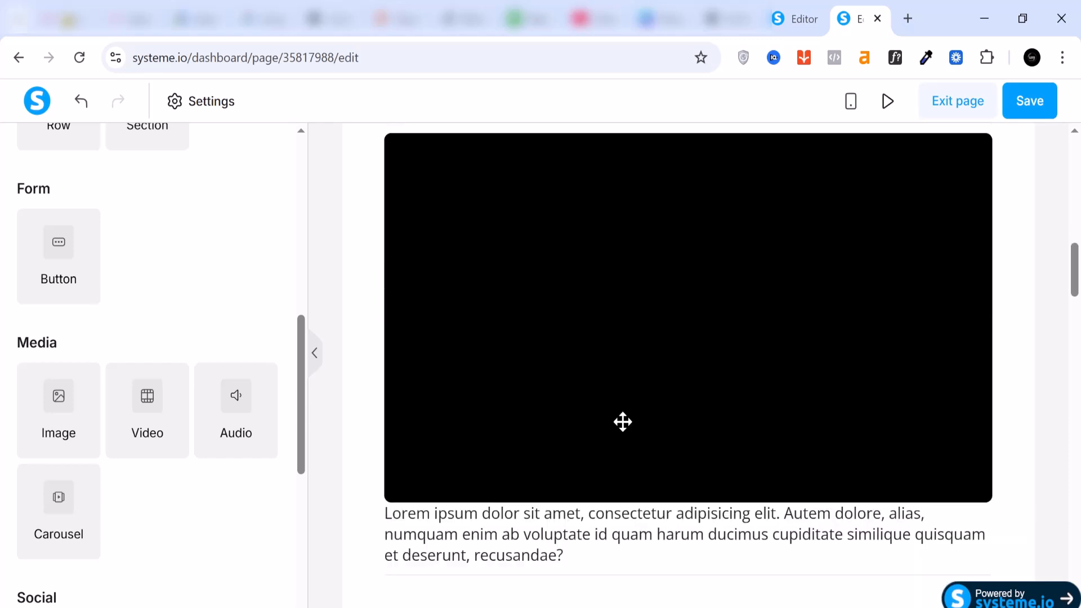
Step: Switch the newly added video's type to Upload file, then upload and insert the ConnectPaystacktoSysteme.io MP4 file
scroll(623, 422, up, 2)
scroll(623, 422, down, 2)
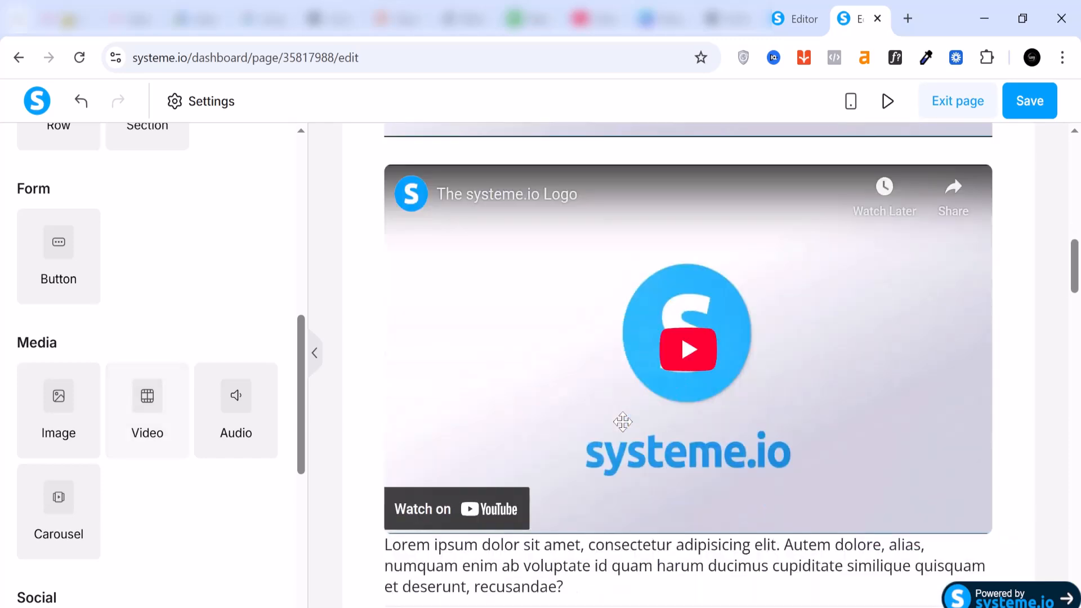
scroll(623, 421, up, 1)
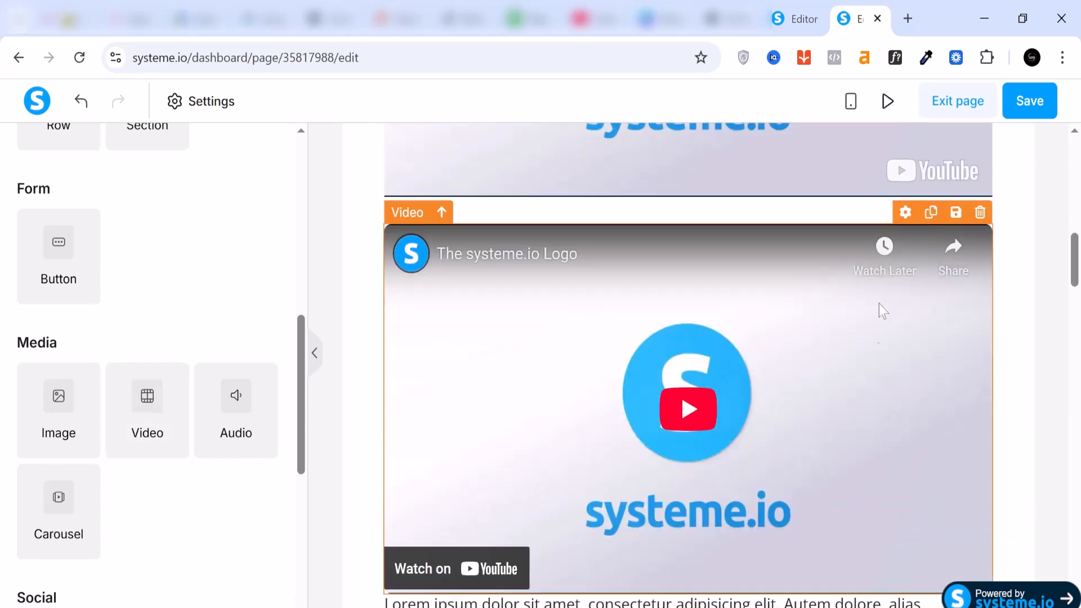
click(758, 286)
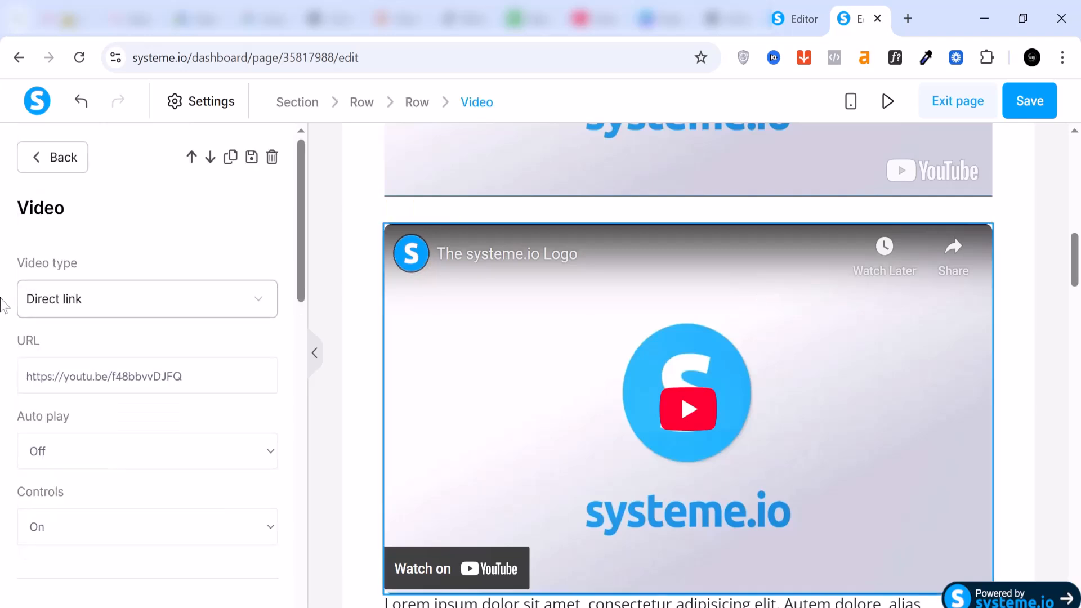
click(231, 310)
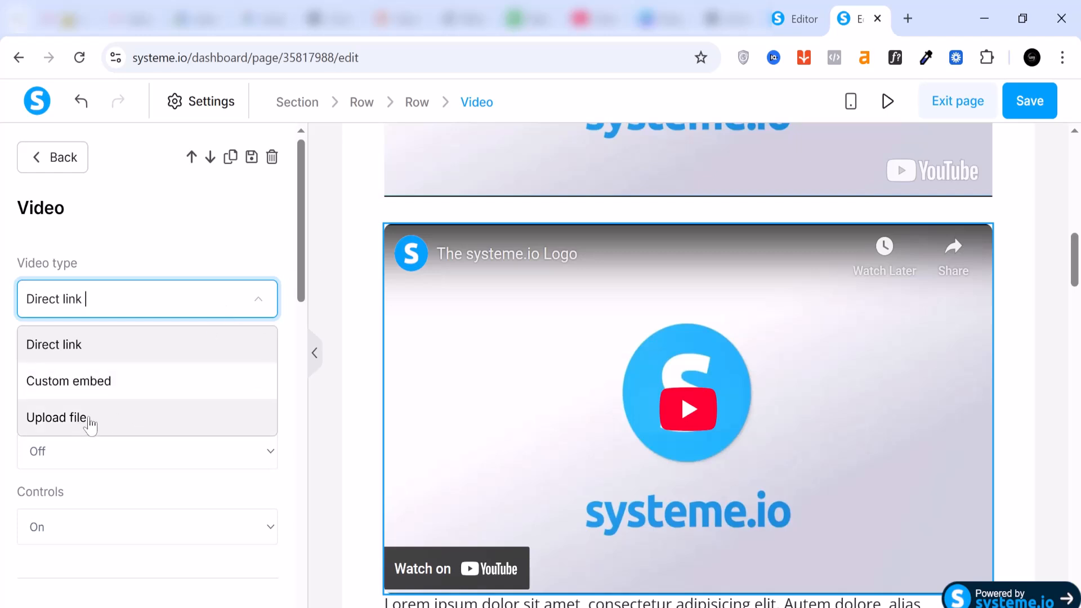
click(90, 420)
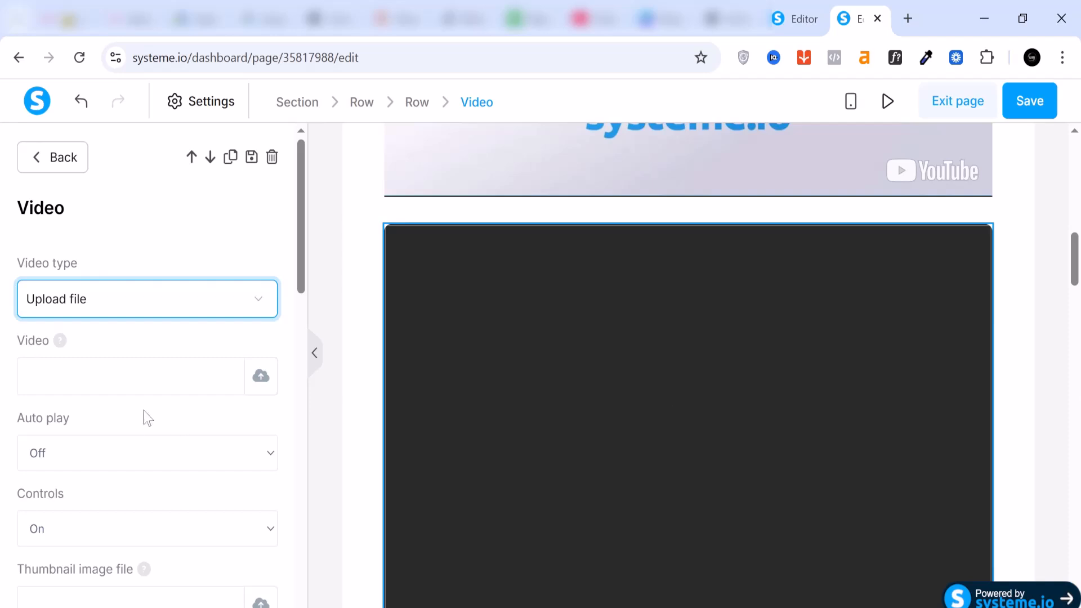
click(255, 384)
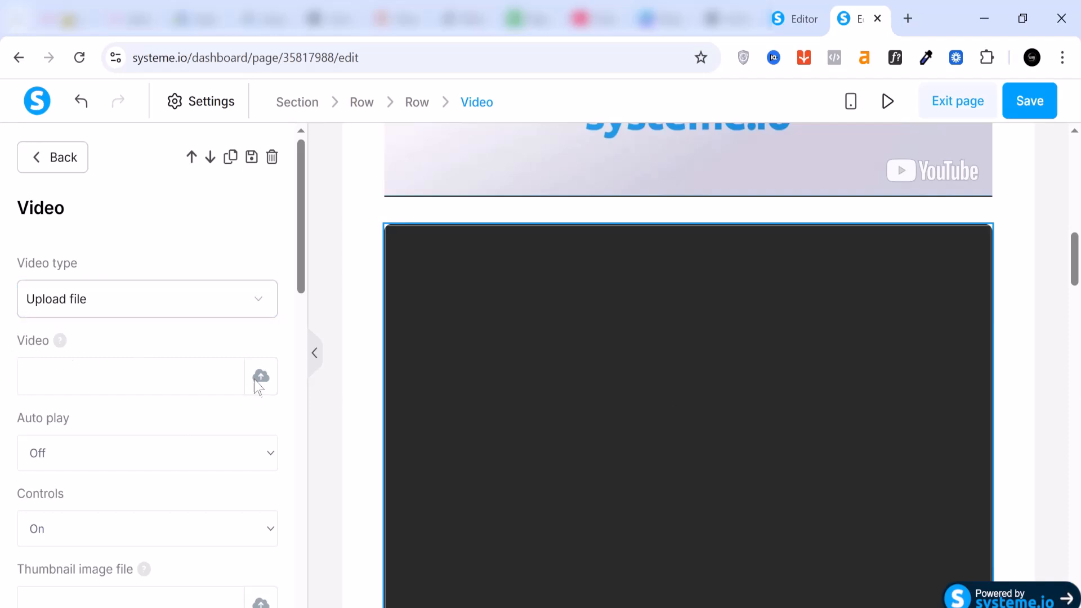
click(591, 332)
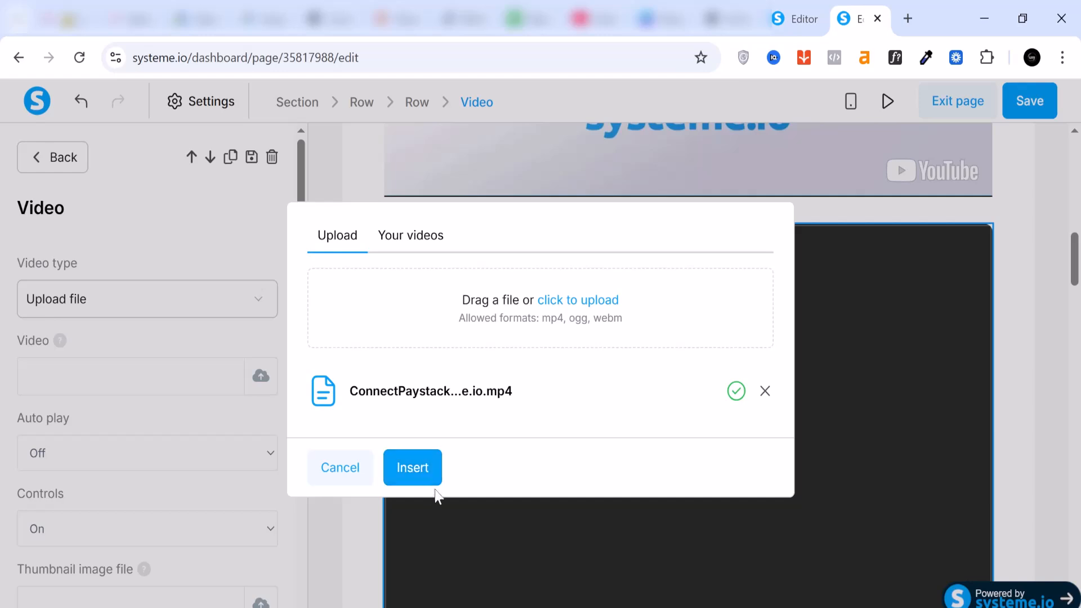
click(413, 468)
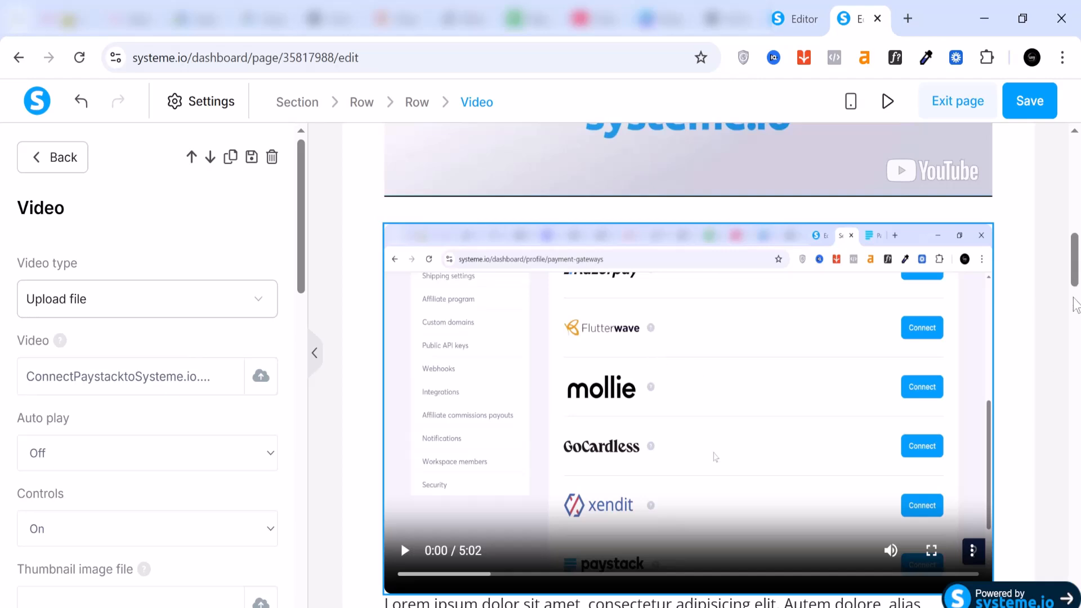
Step: Save the lecture page with the uploaded video
click(1029, 103)
click(1029, 103)
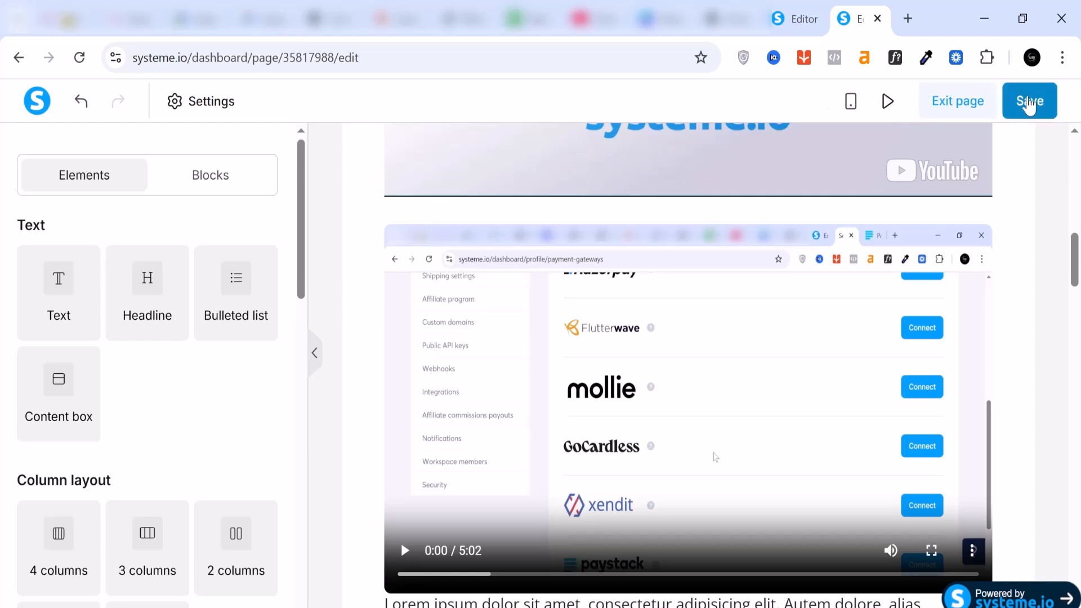
click(1028, 104)
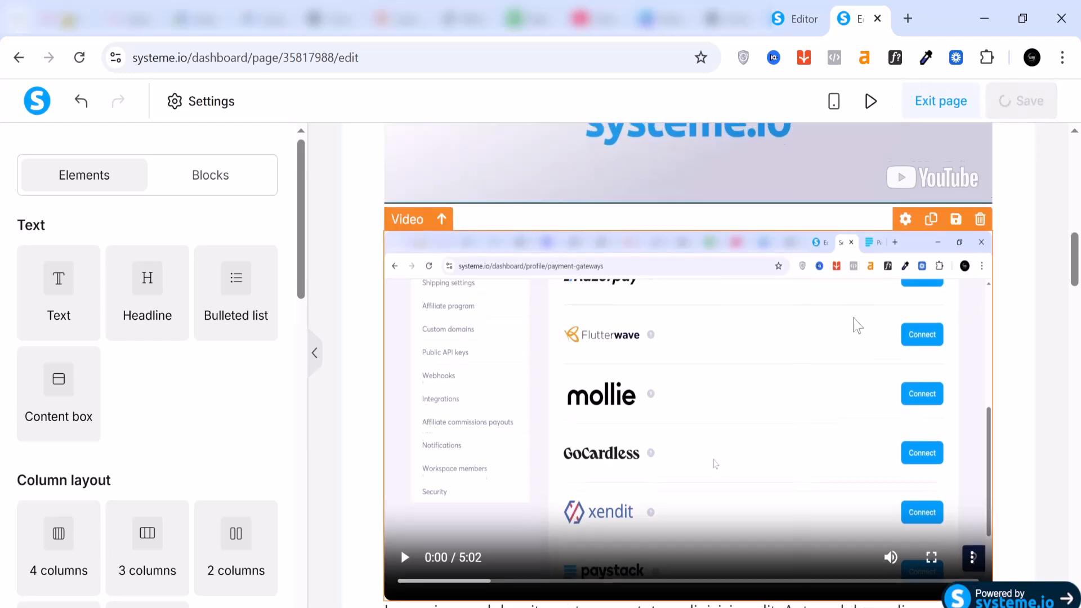
Step: Delete the header section containing the "The Power of Influencer Marketing" title and confirm the deletion
scroll(854, 319, up, 3)
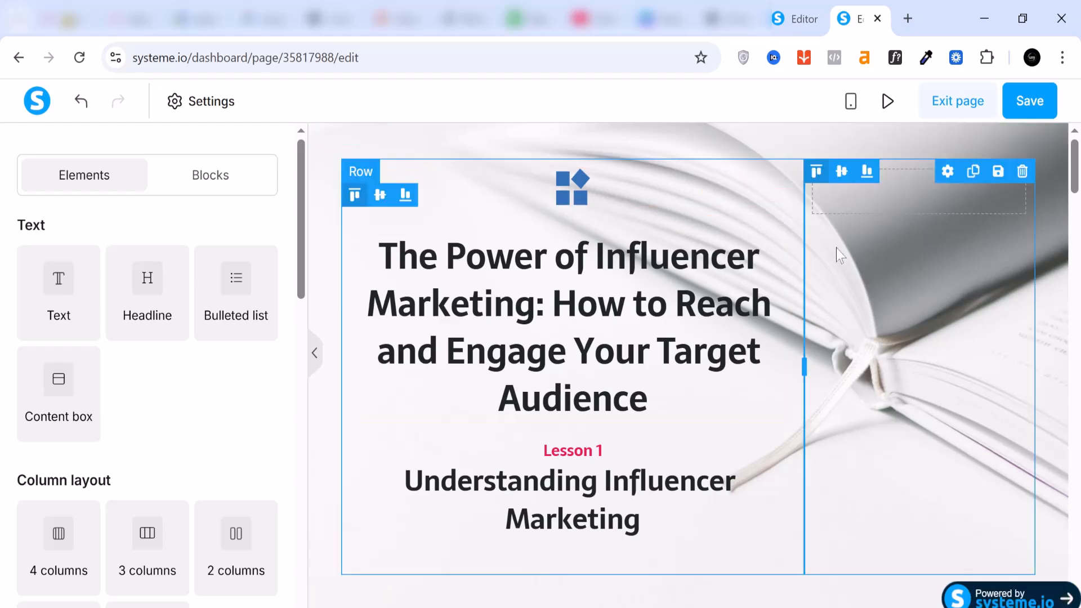
scroll(836, 249, down, 8)
scroll(420, 374, up, 2)
scroll(398, 261, up, 8)
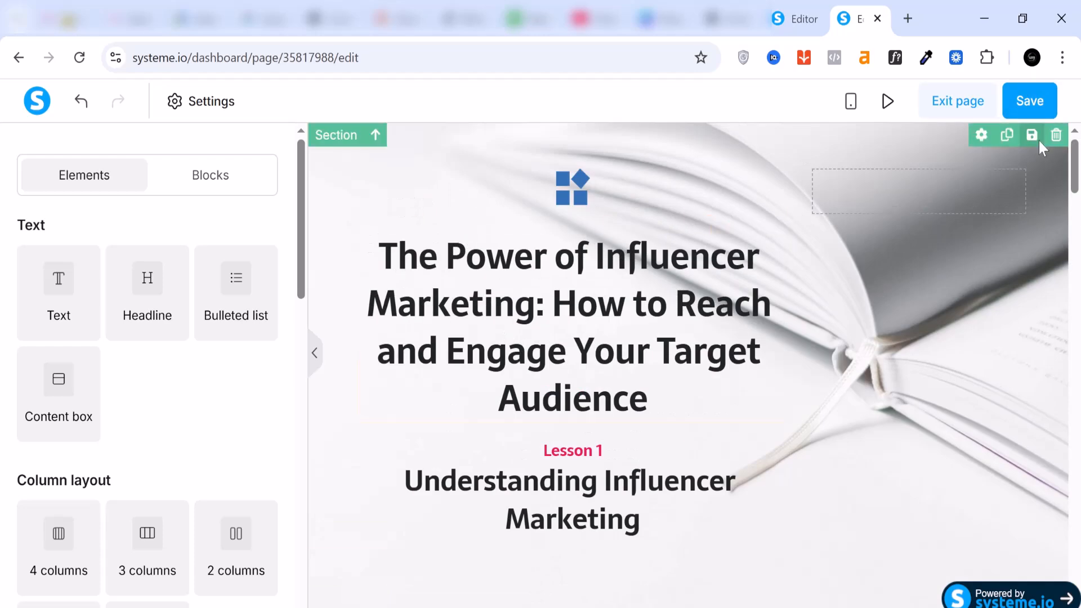
click(1056, 137)
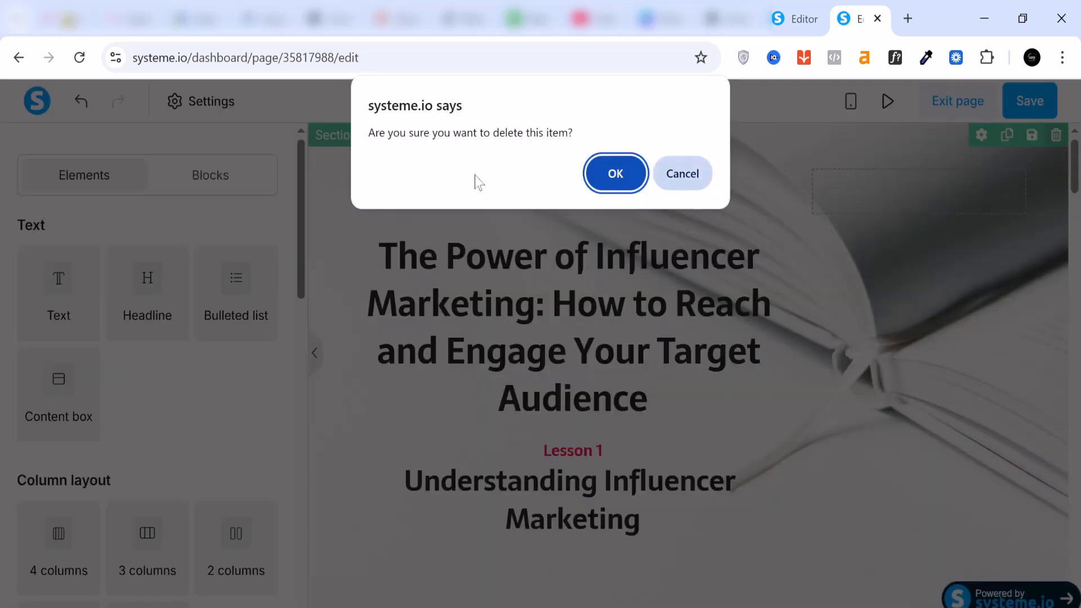
click(603, 172)
Step: Save the lecture page without its header section and exit the editor to the course curriculum
scroll(649, 292, down, 15)
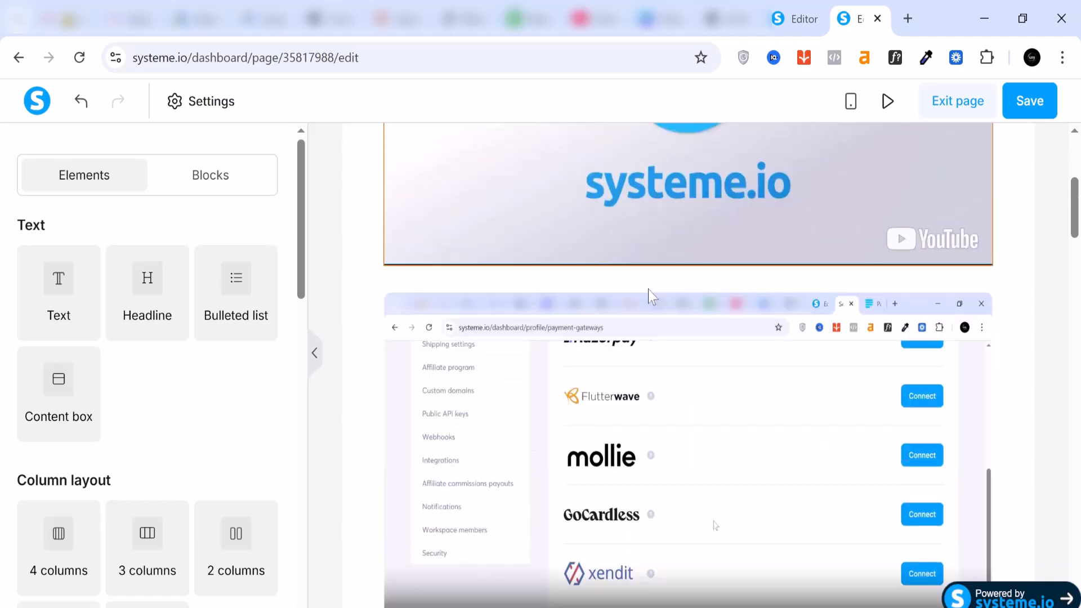
scroll(648, 290, down, 15)
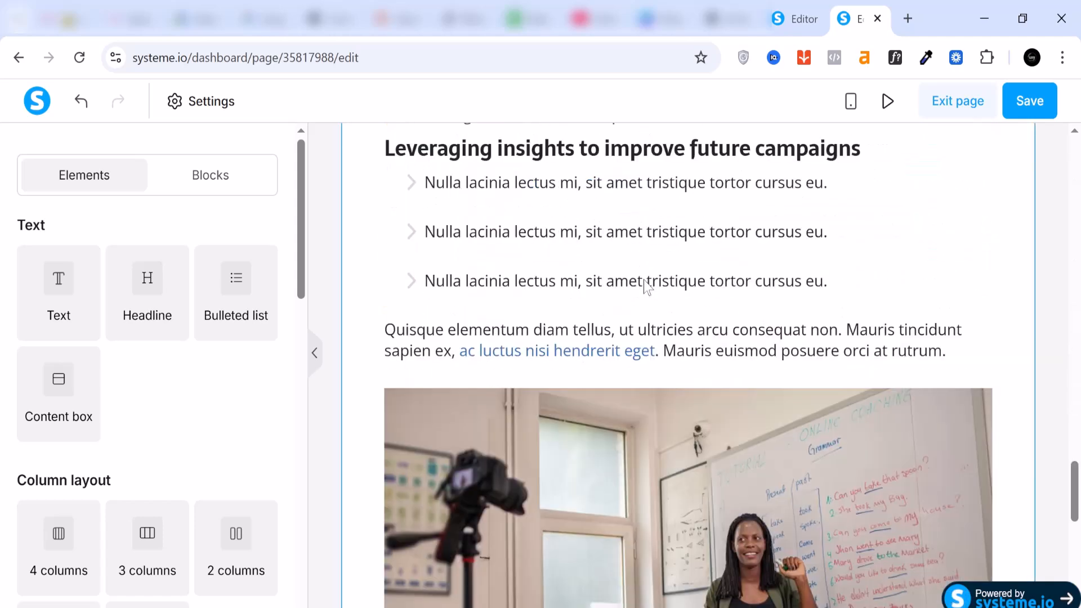
scroll(645, 287, up, 10)
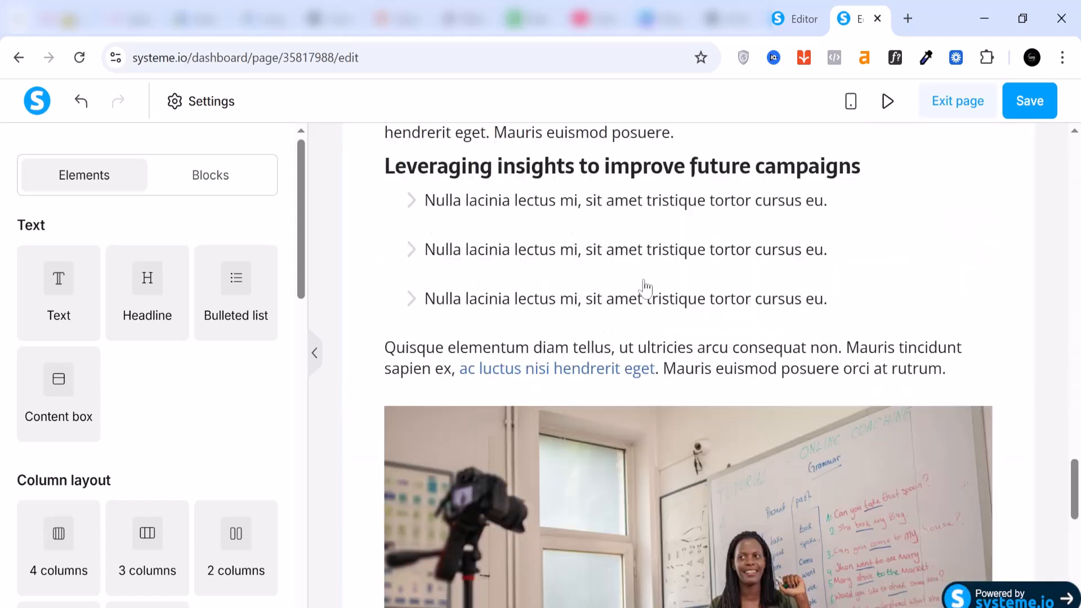
scroll(645, 289, up, 10)
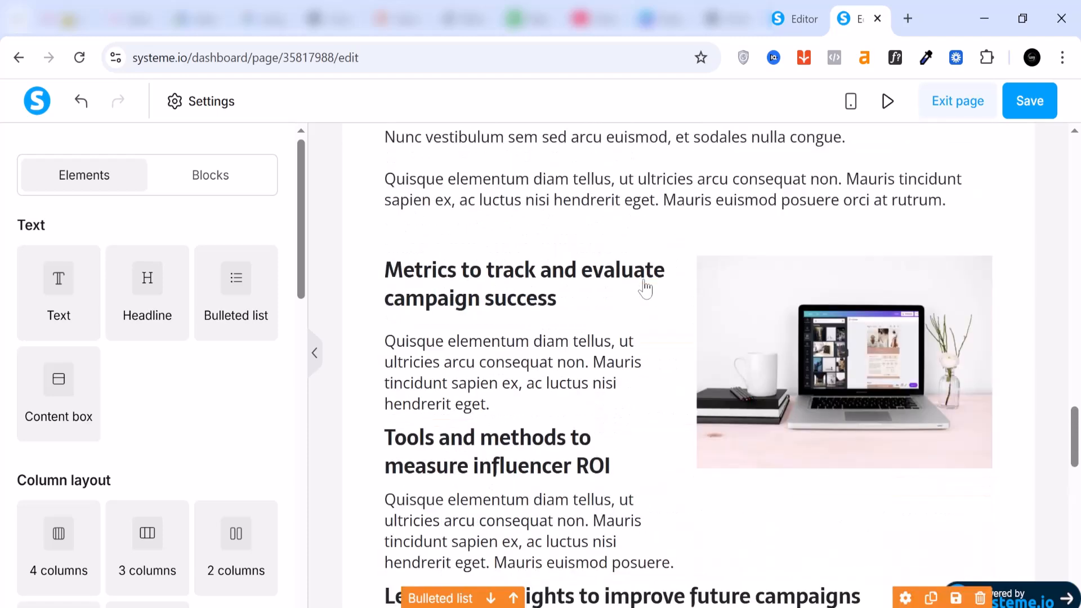
scroll(646, 289, up, 8)
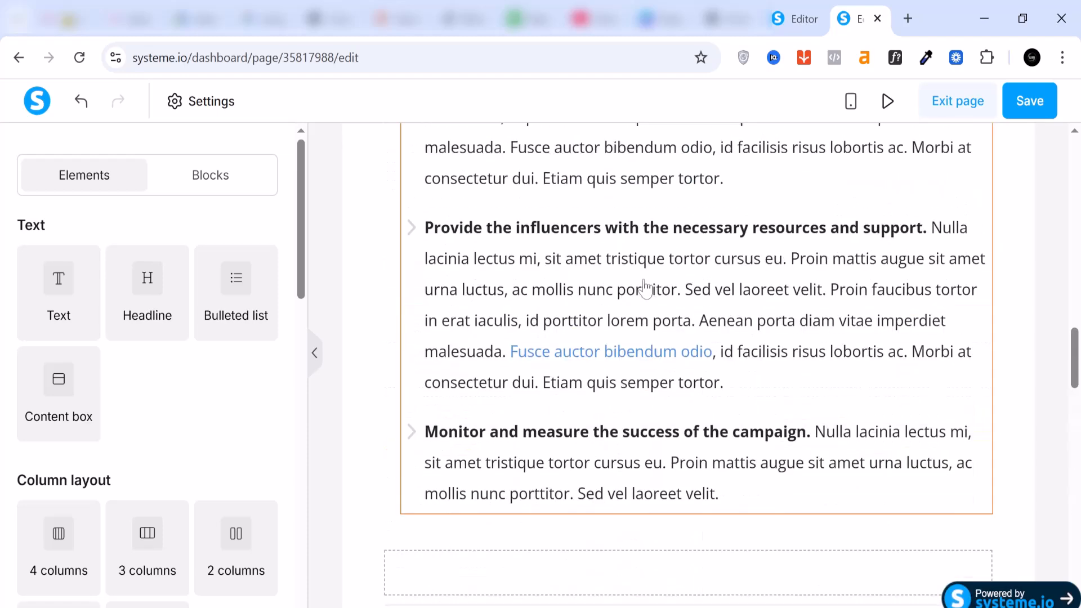
click(1018, 113)
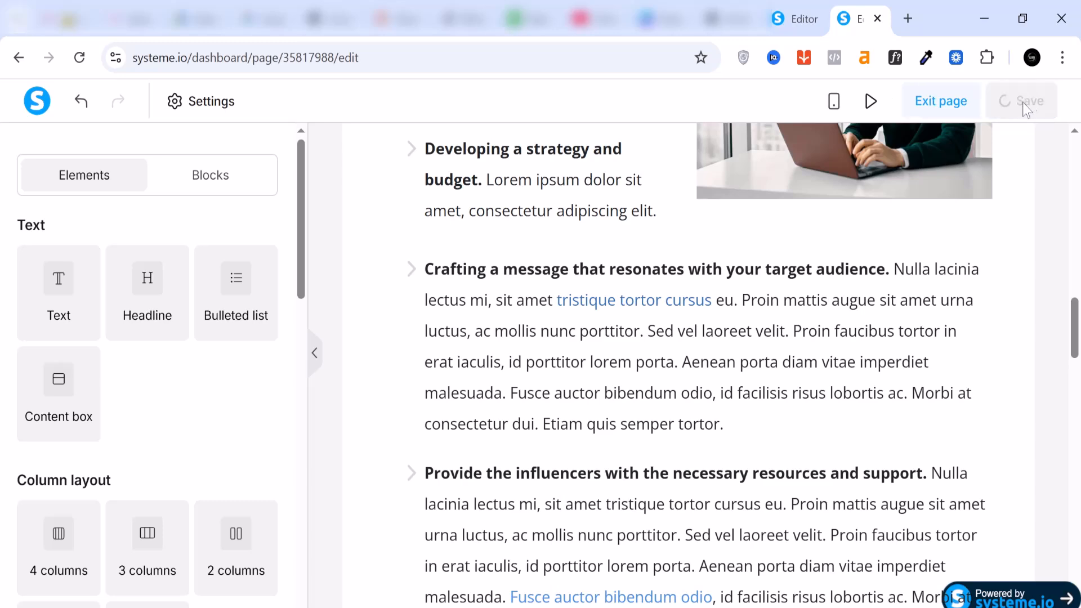
scroll(257, 437, down, 8)
scroll(252, 428, down, 6)
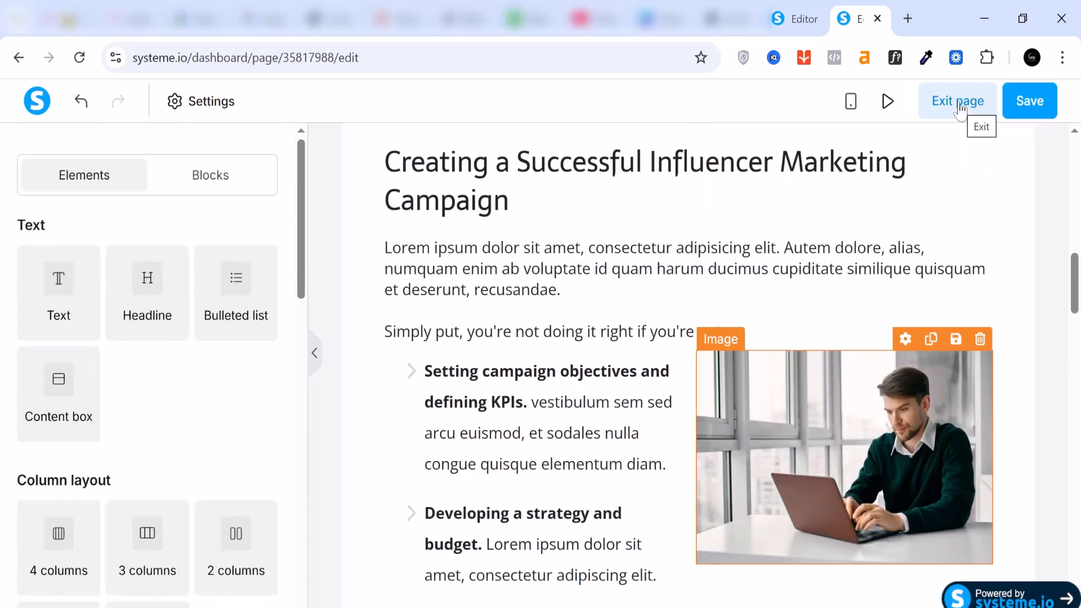
scroll(711, 379, down, 12)
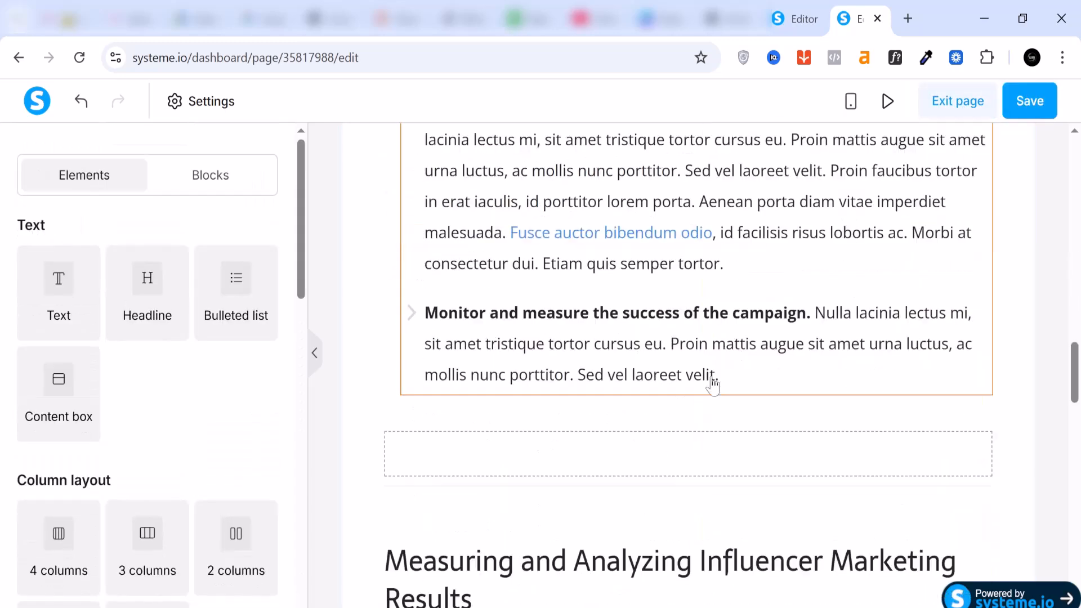
scroll(929, 191, up, 7)
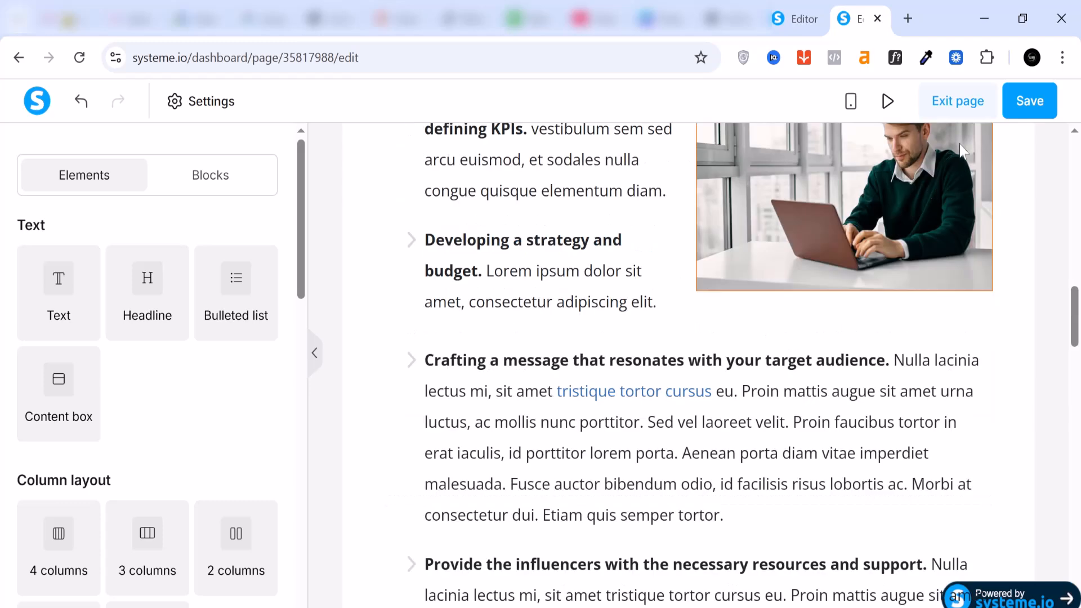
click(957, 102)
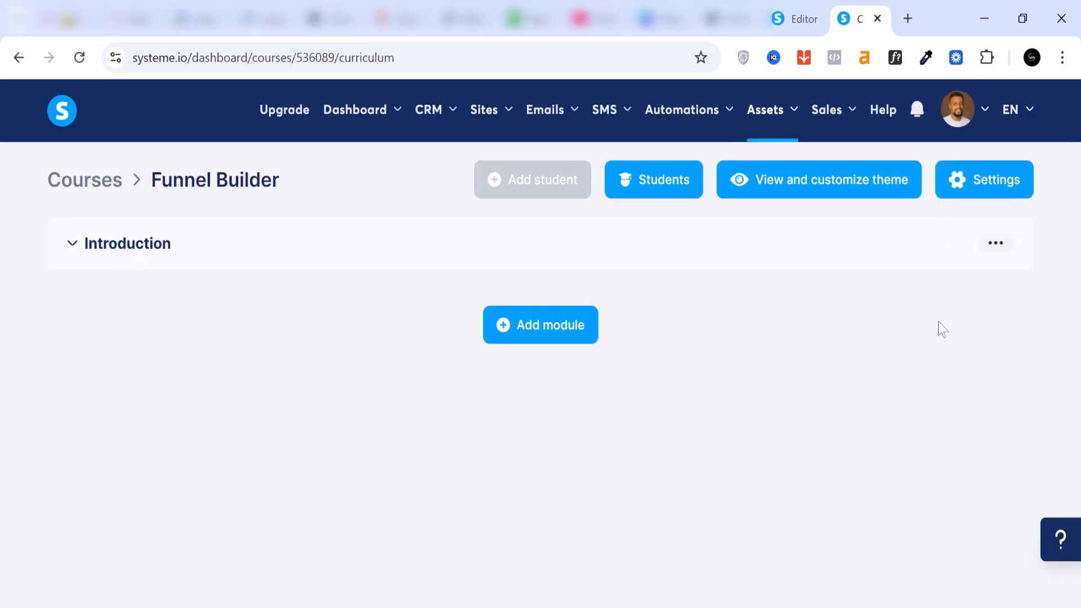
Step: Open the Funnel Builder course settings and enter the instructor's name
click(503, 331)
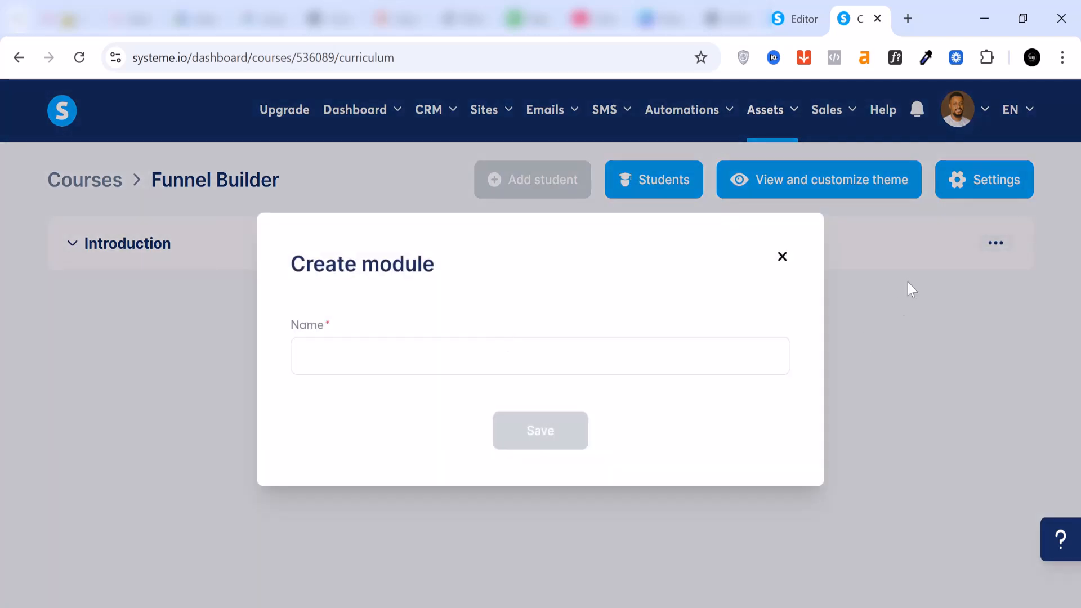
click(786, 266)
click(1001, 186)
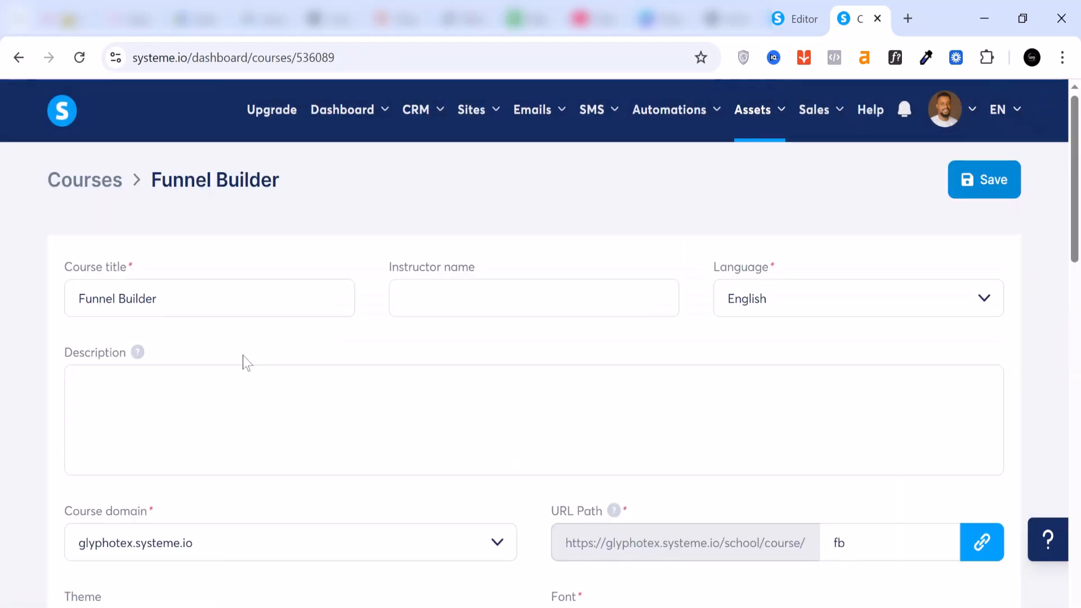
click(506, 298)
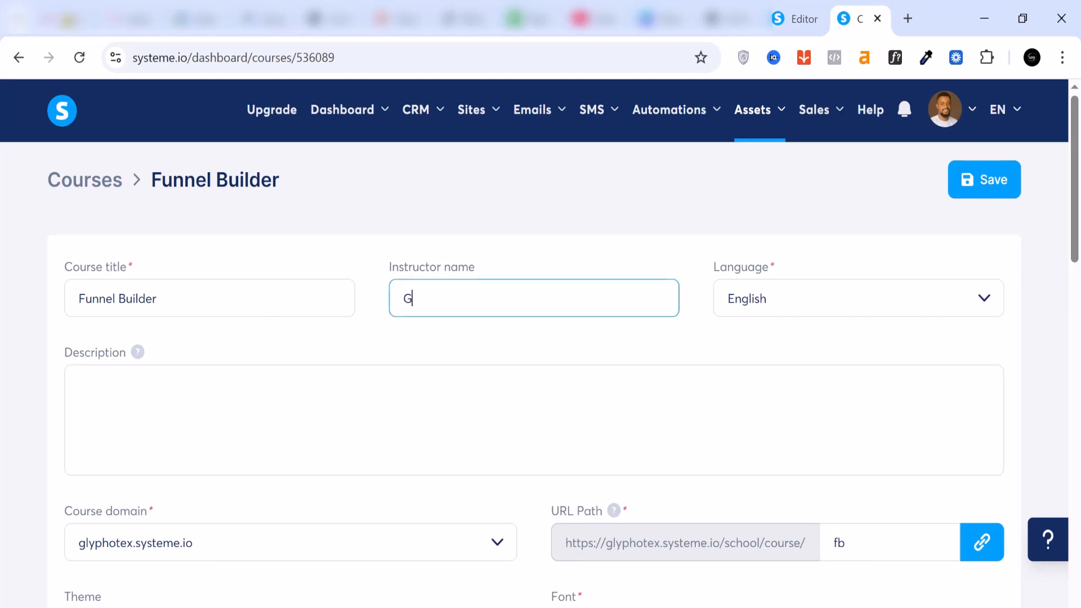
text(Good NU)
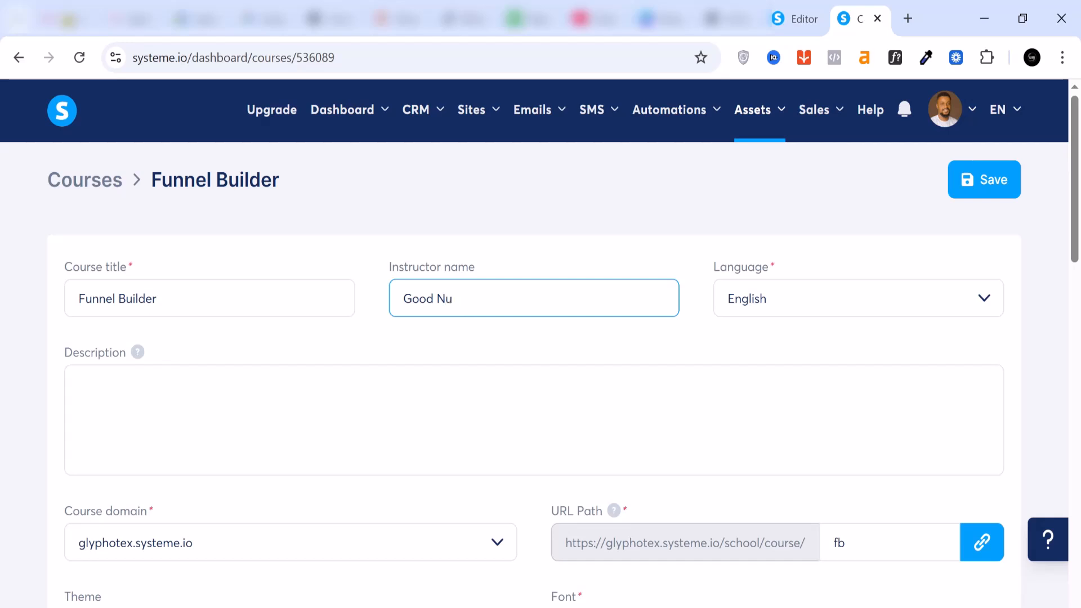
Step: Look through the course settings, from domain, theme and font to images, sales page, email reminders, embedded code and certification
scroll(235, 388, down, 2)
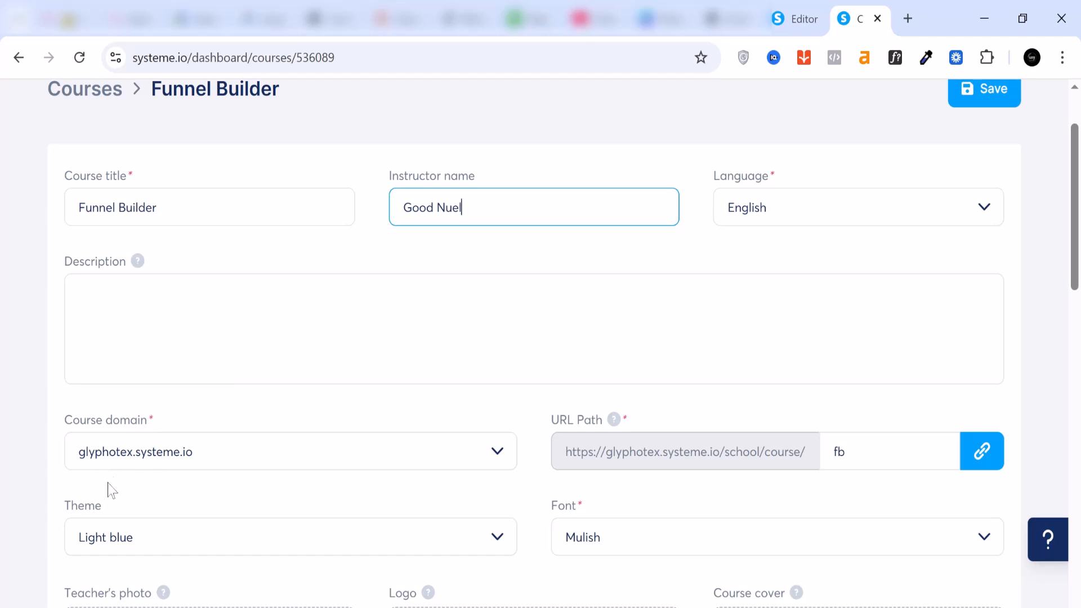
scroll(771, 455, down, 2)
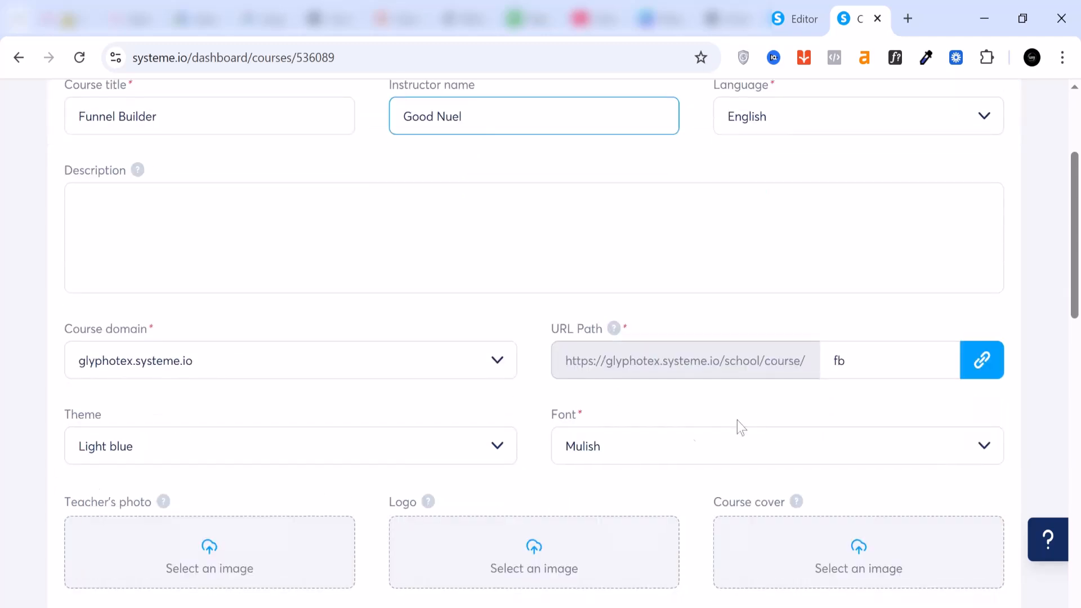
scroll(166, 426, down, 2)
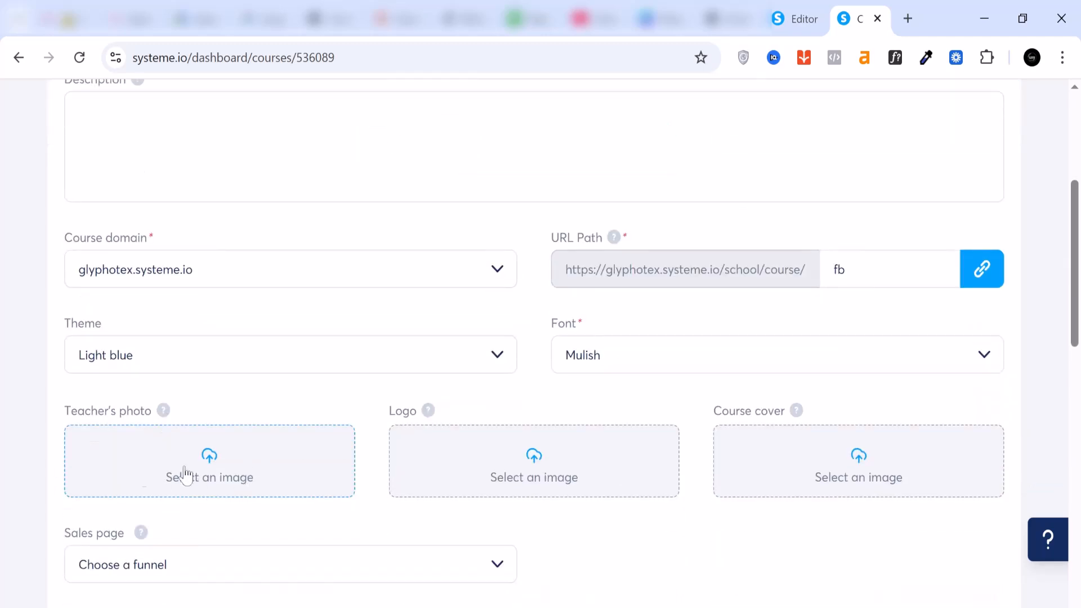
scroll(536, 476, down, 2)
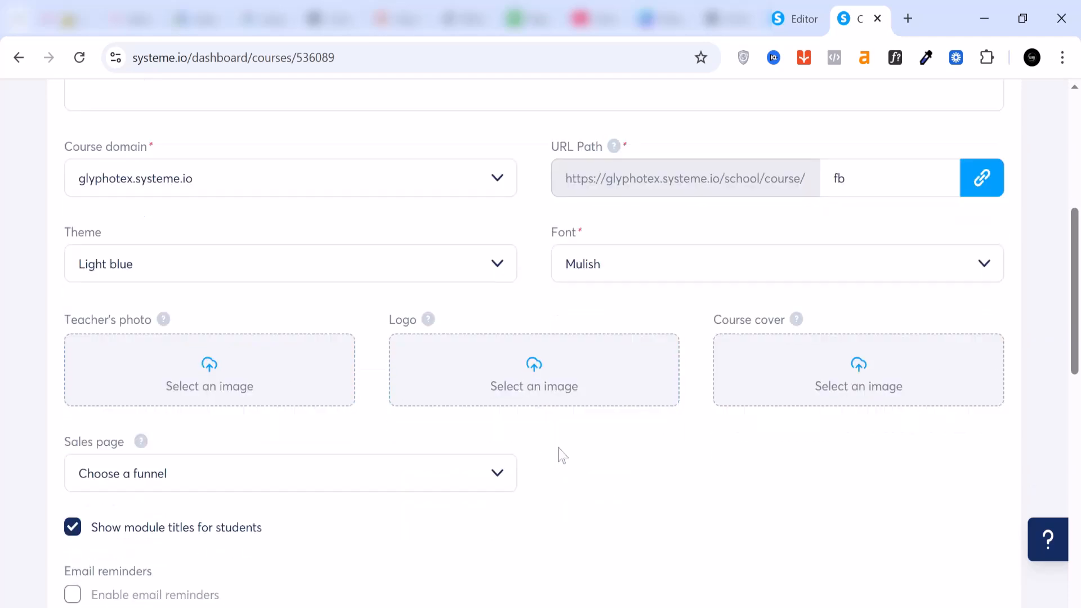
scroll(855, 403, down, 2)
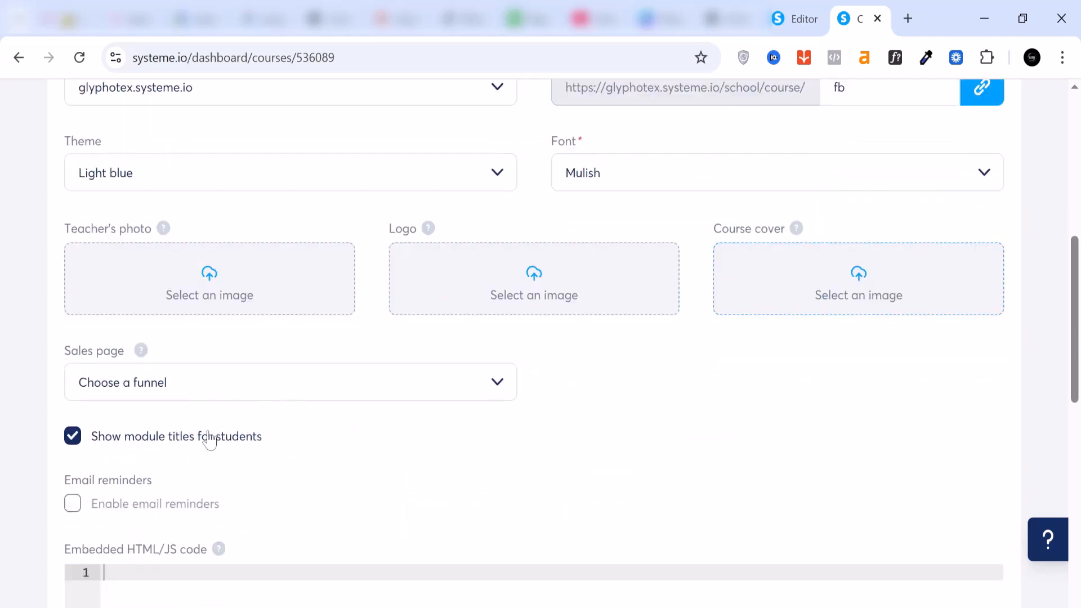
scroll(308, 394, down, 2)
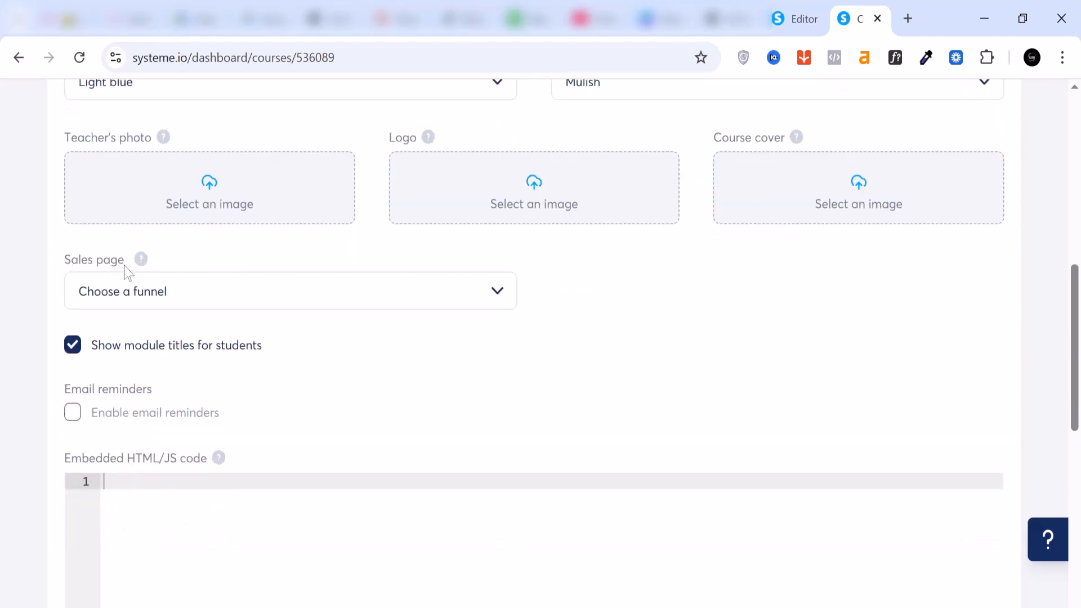
scroll(177, 383, down, 5)
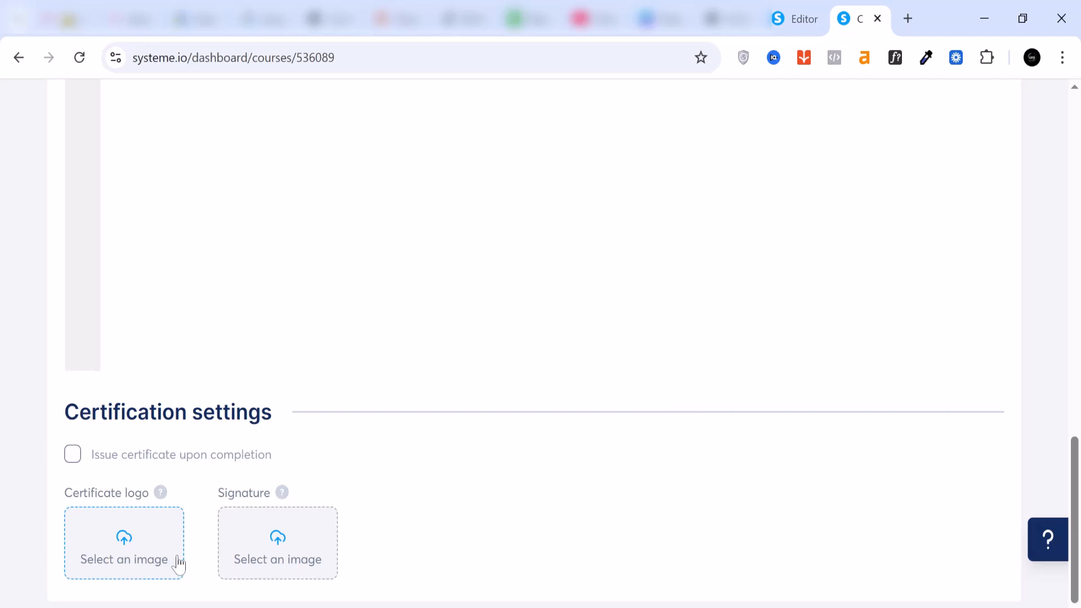
scroll(179, 563, up, 15)
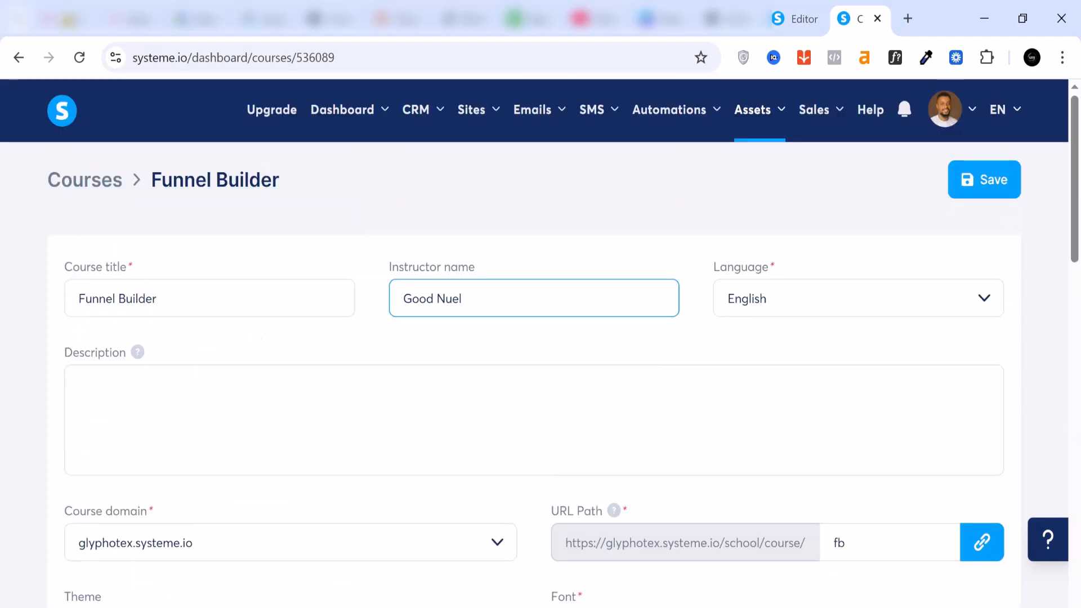
Step: Save the Funnel Builder course settings and return to the list of courses
click(992, 186)
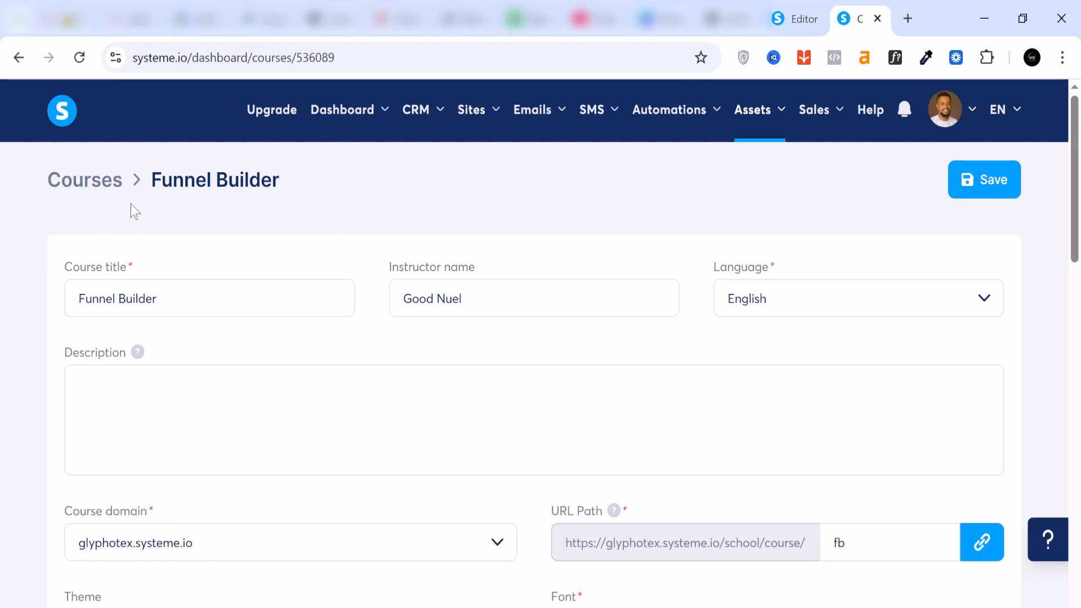
click(83, 181)
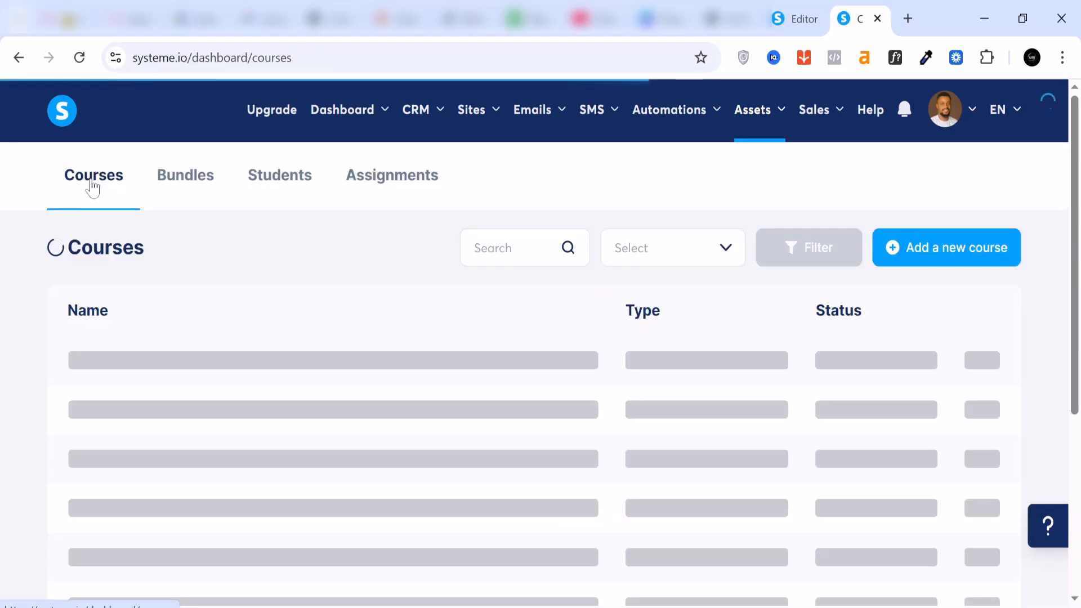
Step: Activate the Funnel Builder course from the course list and confirm the activation
click(995, 363)
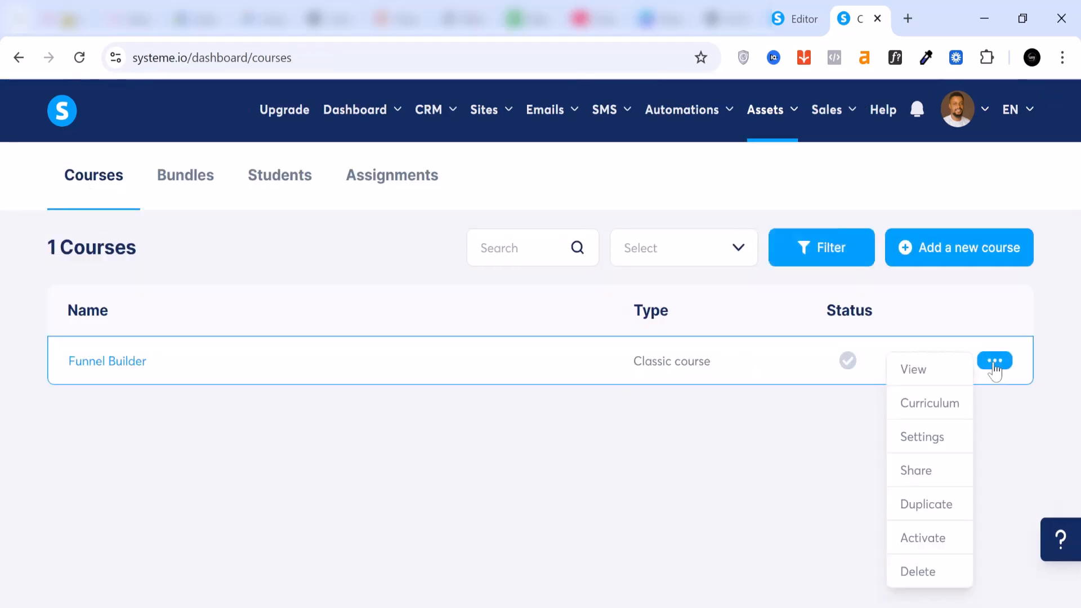
click(927, 540)
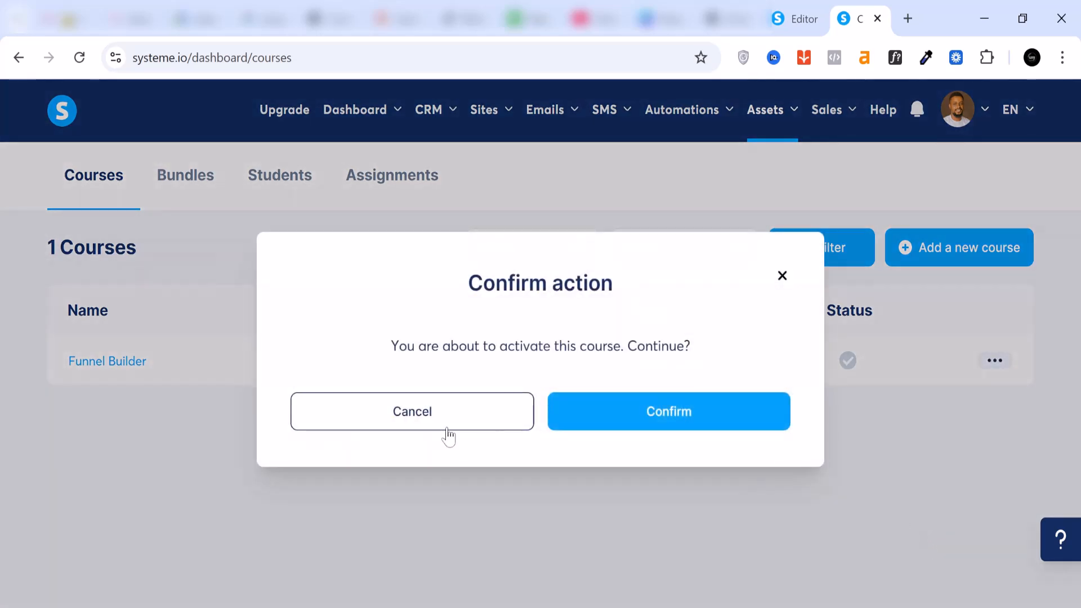
click(664, 409)
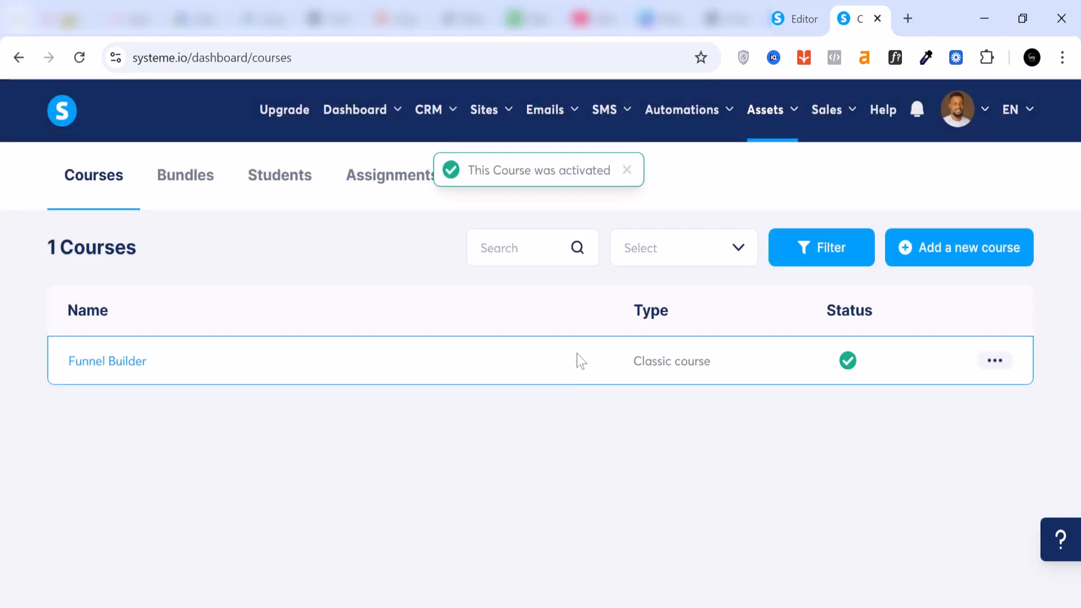
Step: Open the available actions for the Funnel Builder course
click(995, 361)
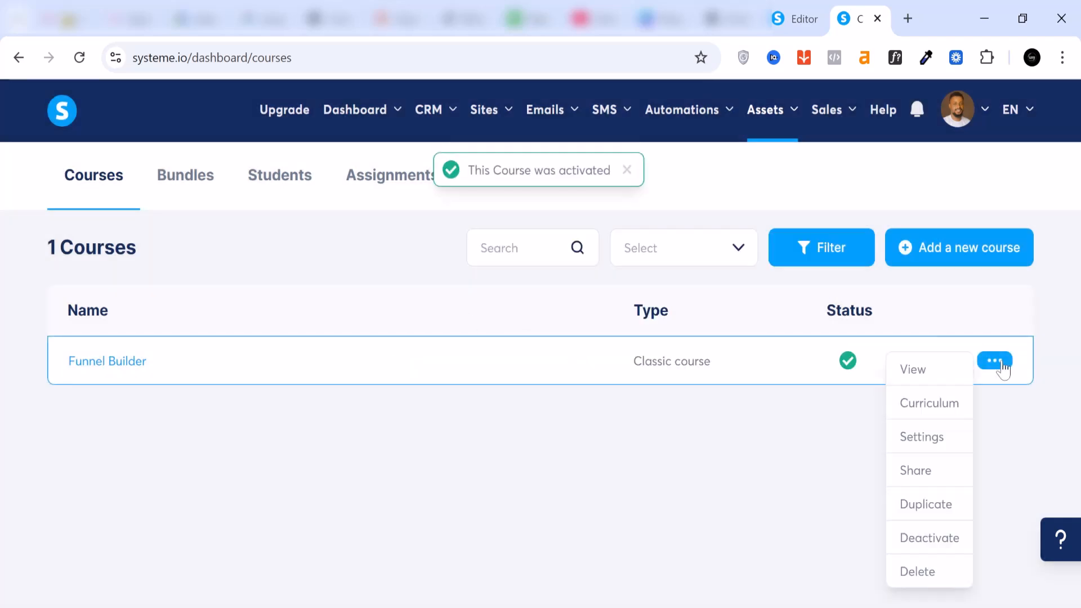